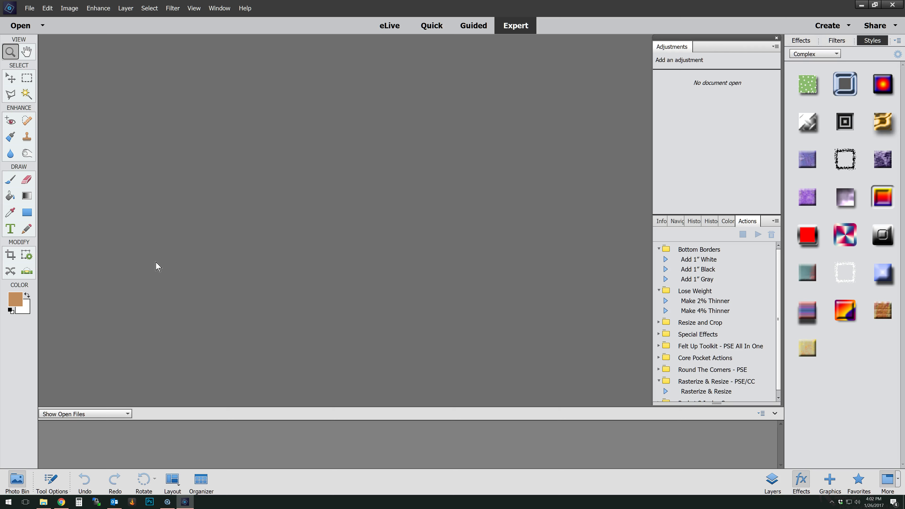
Step: Open tester.psd, the red heart inside a teal speech bubble
{"action": "left_click", "coordinate": [32, 10]}
{"action": "left_click", "coordinate": [35, 24]}
{"action": "double_click", "coordinate": [263, 59]}
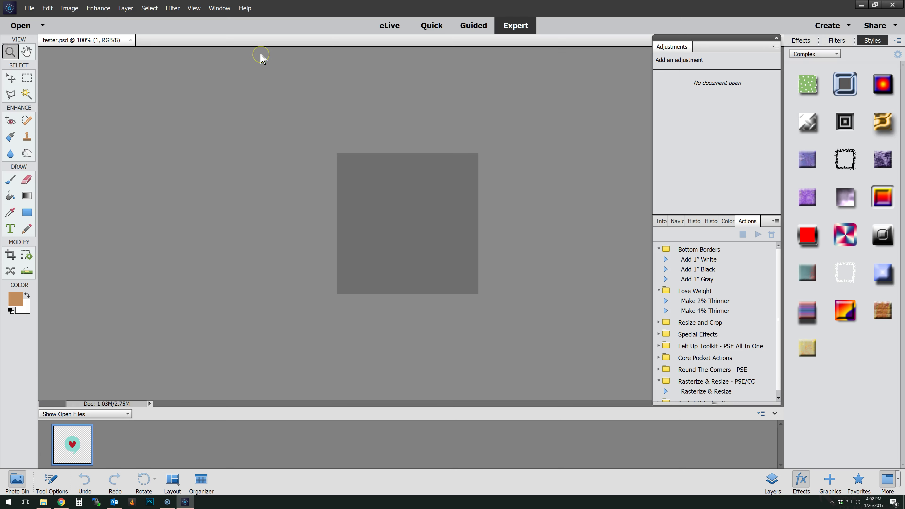
Step: Check the folder in the Open dialog again, then close it without opening anything
{"action": "left_click", "coordinate": [29, 8]}
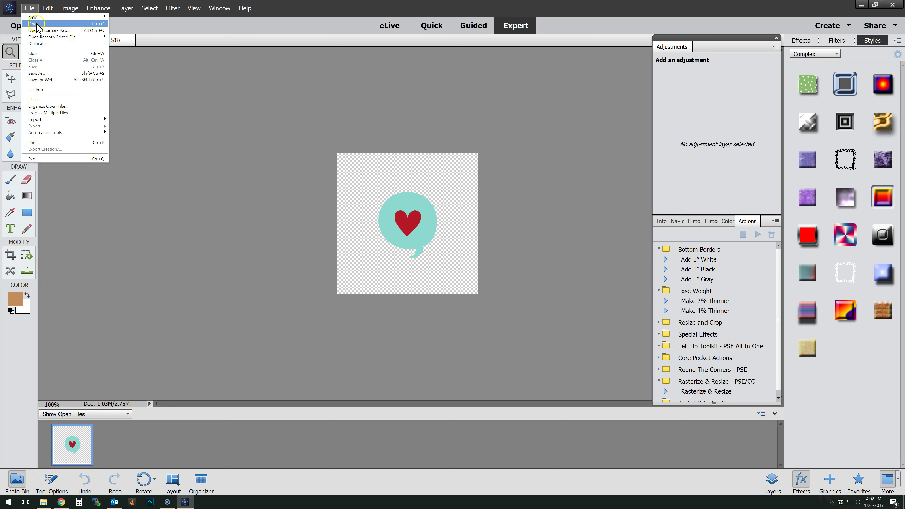
{"action": "left_click", "coordinate": [35, 23]}
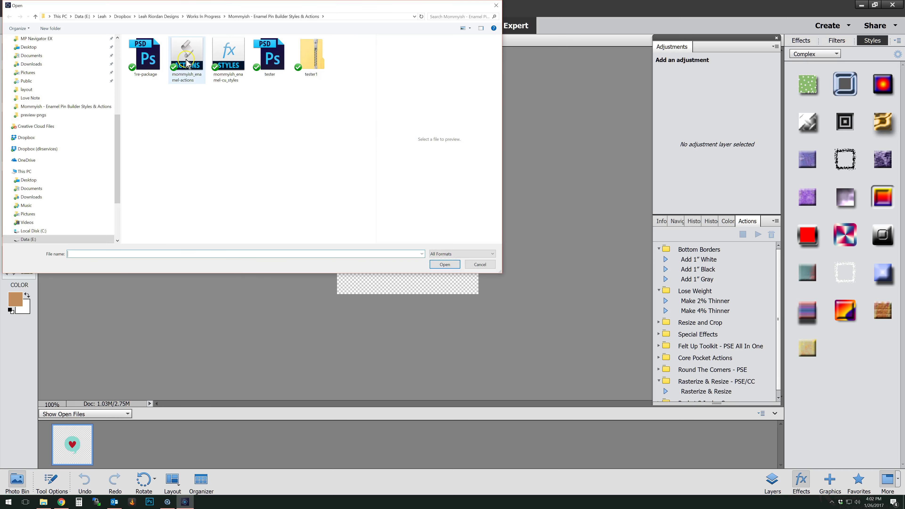
{"action": "left_click", "coordinate": [496, 5]}
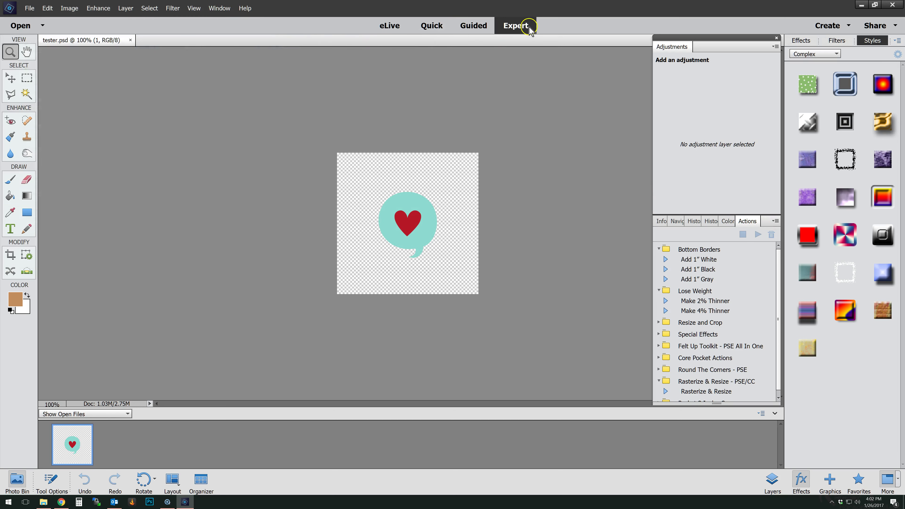
Step: Float the Actions panel and load the Mommyish Enamel Pin Builder actions (.atn)
{"action": "left_click", "coordinate": [194, 8]}
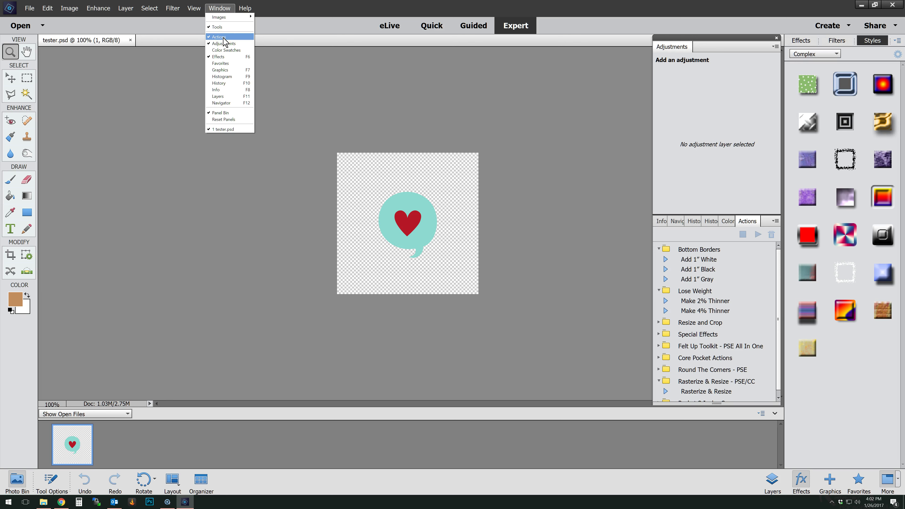
{"action": "left_click_drag", "start_coordinate": [747, 222], "coordinate": [551, 57]}
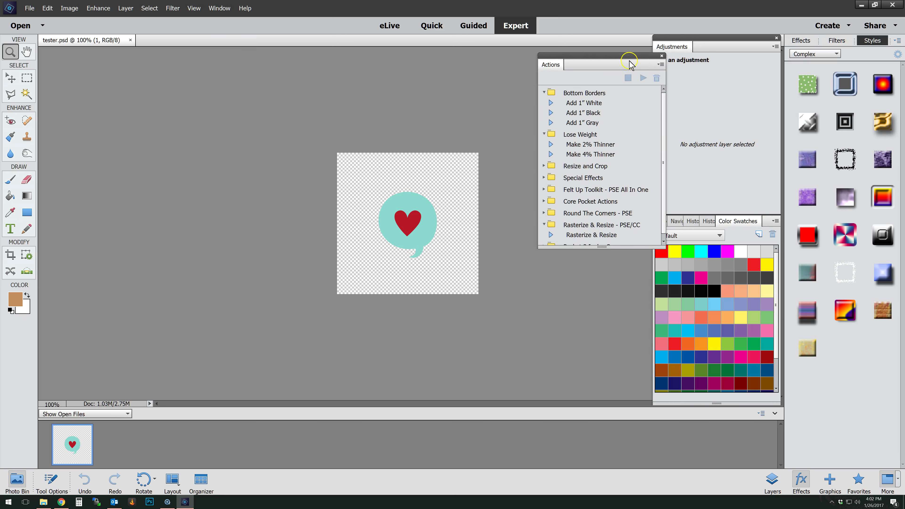
{"action": "left_click", "coordinate": [660, 64]}
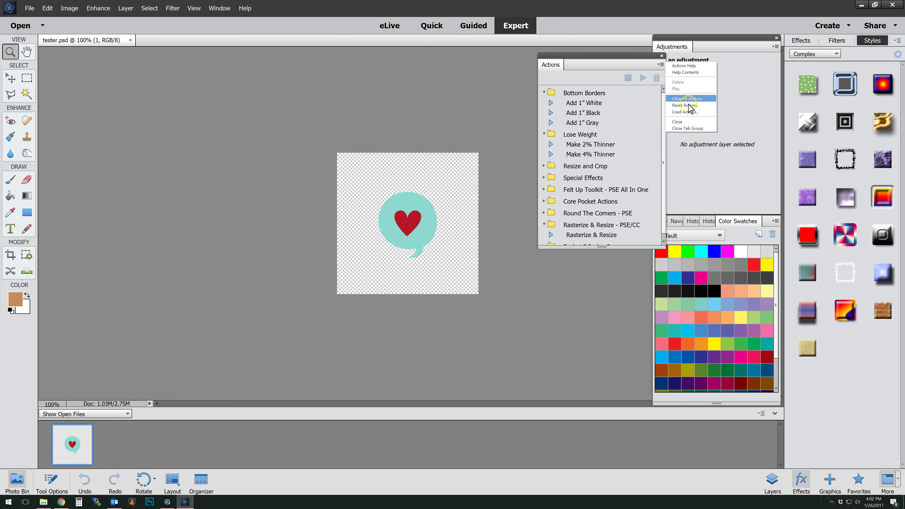
{"action": "left_click", "coordinate": [686, 112]}
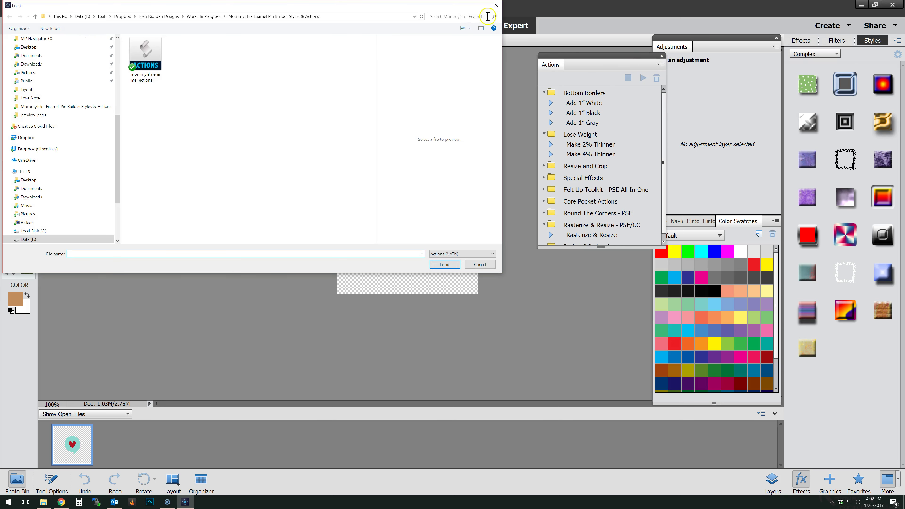
{"action": "double_click", "coordinate": [146, 53]}
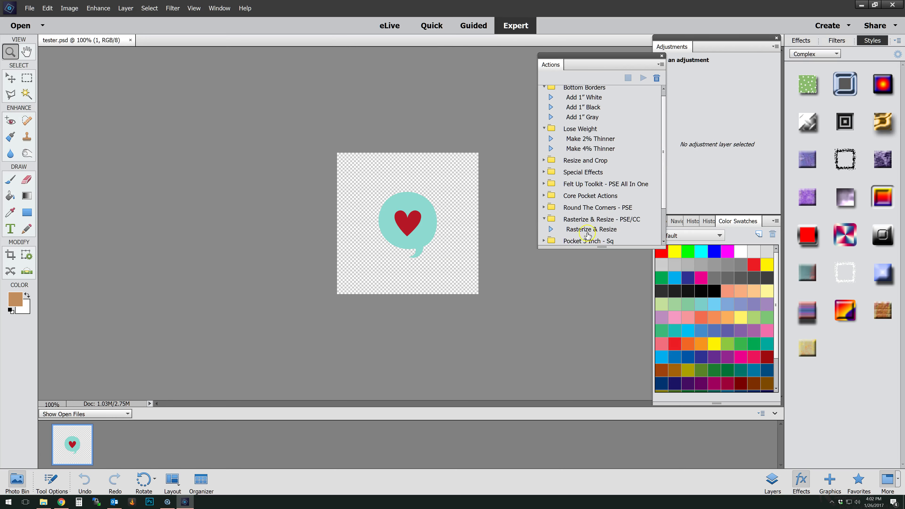
Step: Load the matching Mommyish enamel pin styles (.asl) into the Styles panel
{"action": "scroll", "coordinate": [588, 234], "scroll_direction": "down", "scroll_amount": 2}
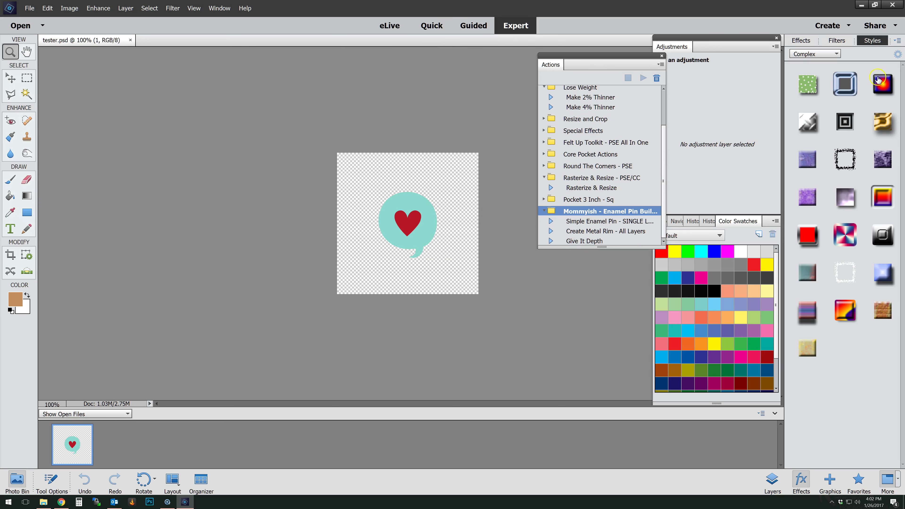
{"action": "left_click", "coordinate": [897, 40]}
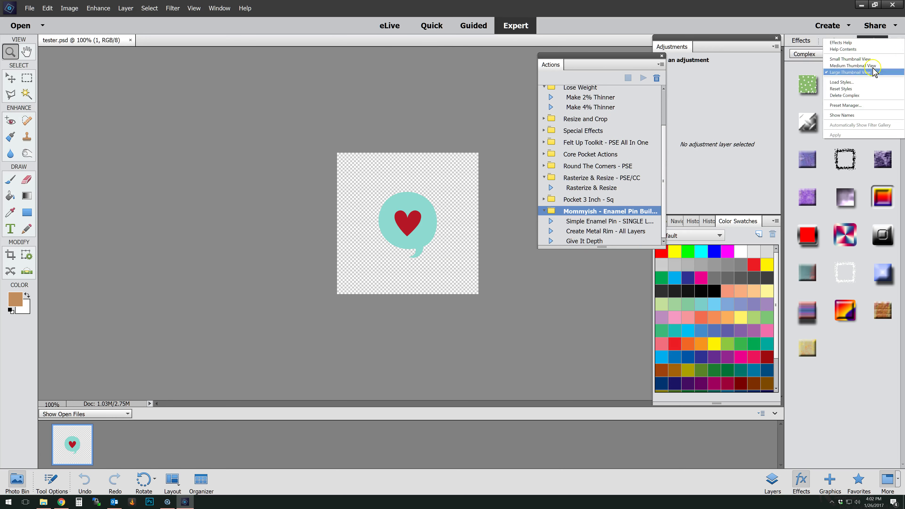
{"action": "left_click", "coordinate": [841, 82]}
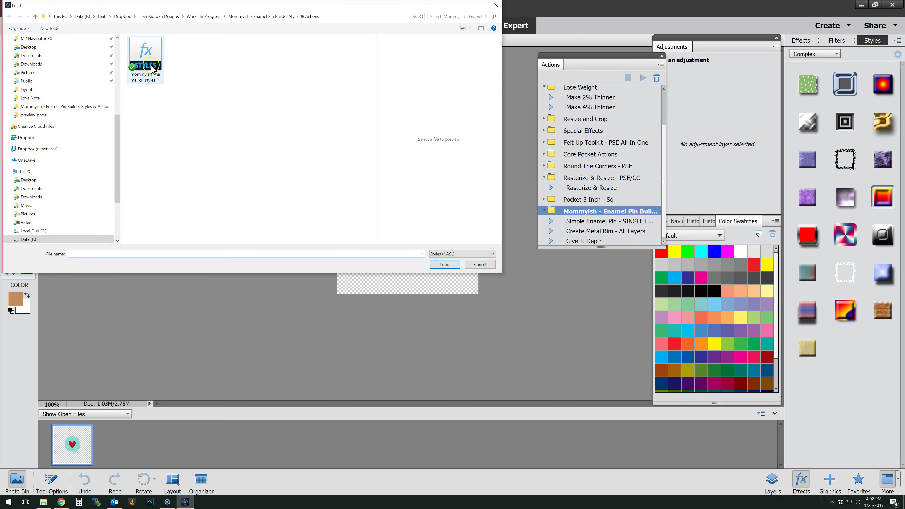
{"action": "double_click", "coordinate": [152, 66]}
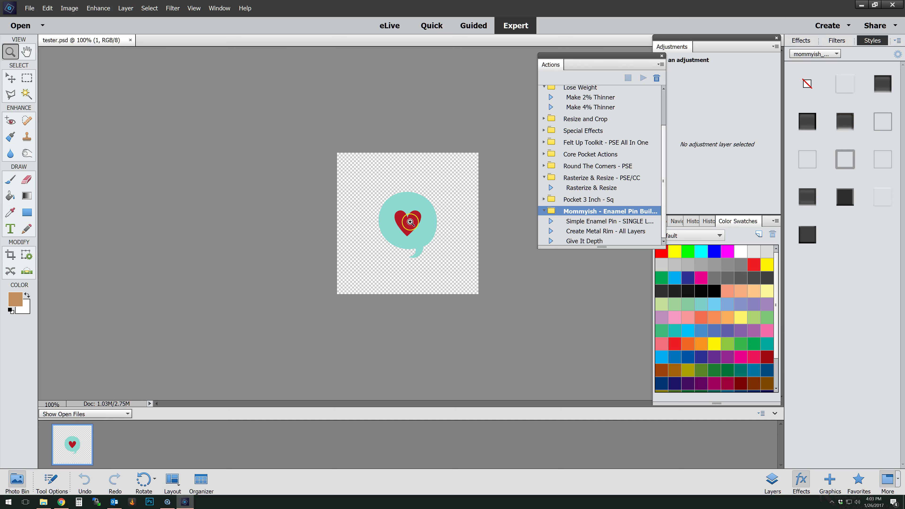
Step: Select the Simple Enamel Pin action, then pick the heart layer with the Move tool
{"action": "left_click", "coordinate": [608, 224]}
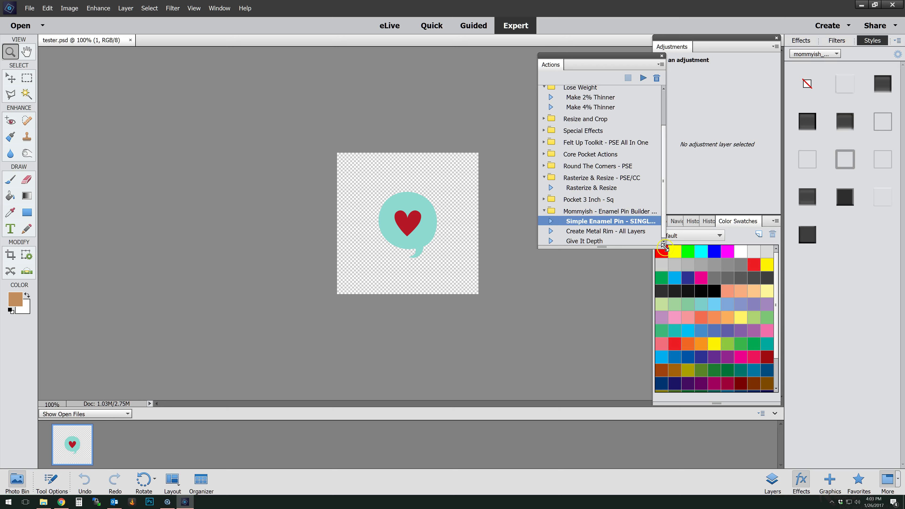
{"action": "left_click_drag", "start_coordinate": [664, 246], "coordinate": [710, 248]}
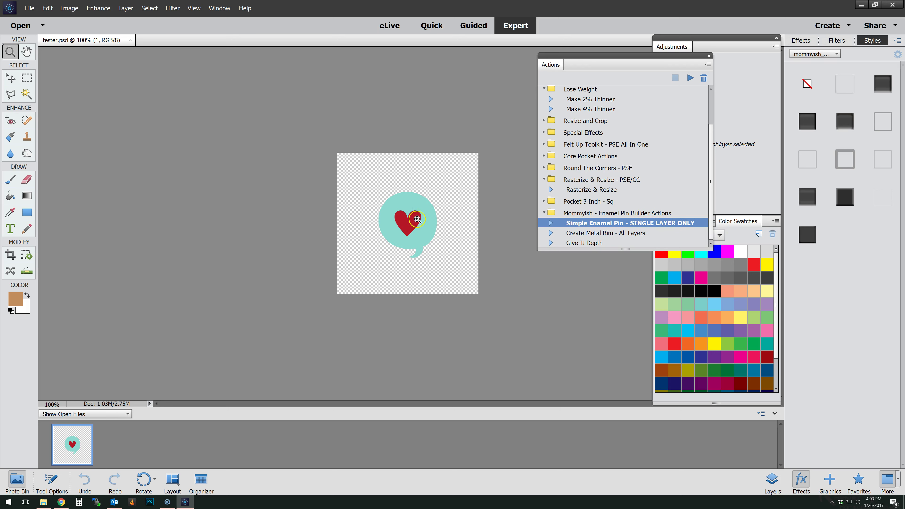
{"action": "left_click", "coordinate": [10, 78]}
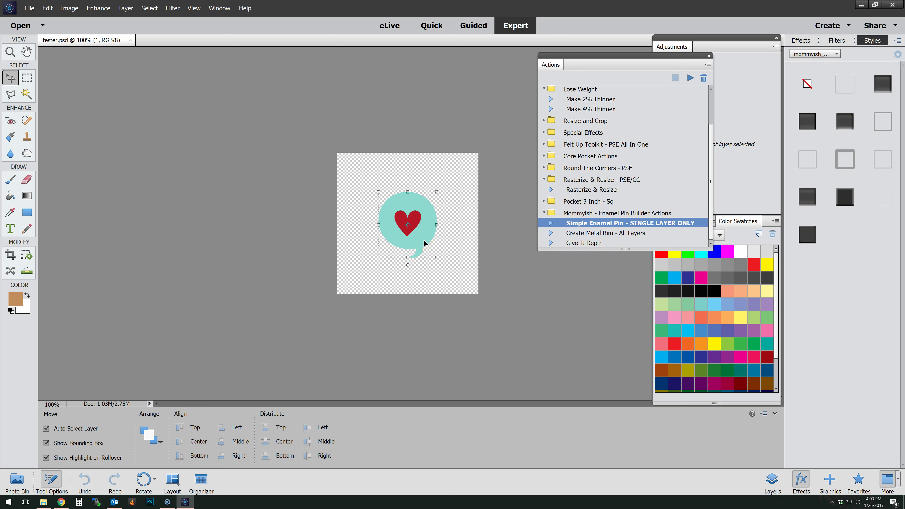
{"action": "left_click", "coordinate": [414, 219]}
{"action": "right_click", "coordinate": [415, 221]}
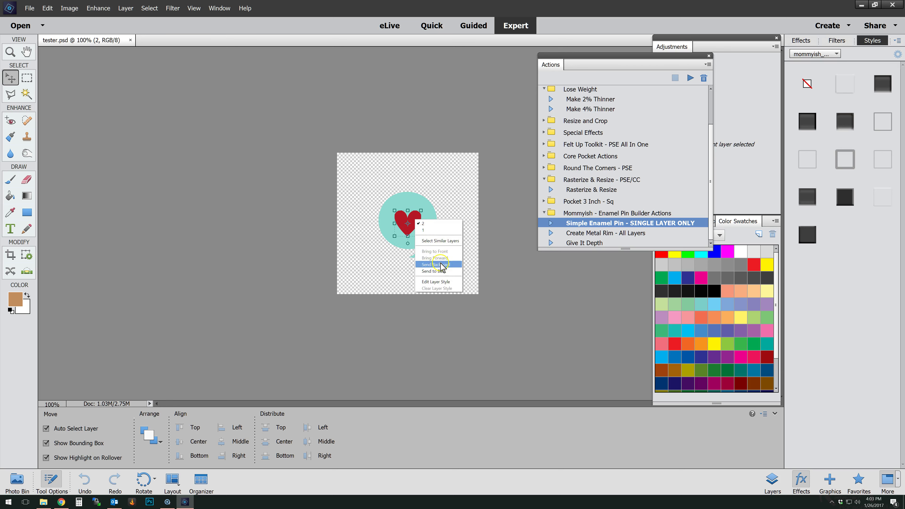
Step: Duplicate the heart layer into a new document
{"action": "left_click", "coordinate": [773, 482]}
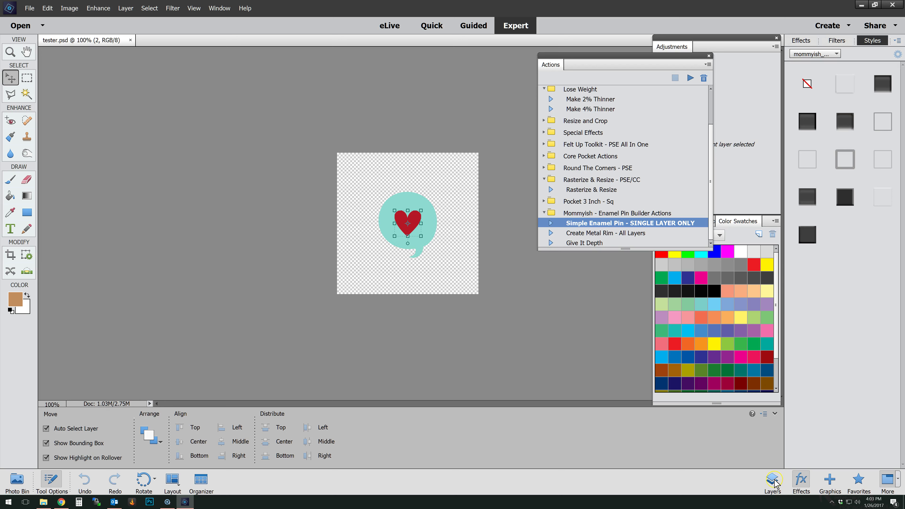
{"action": "right_click", "coordinate": [855, 70]}
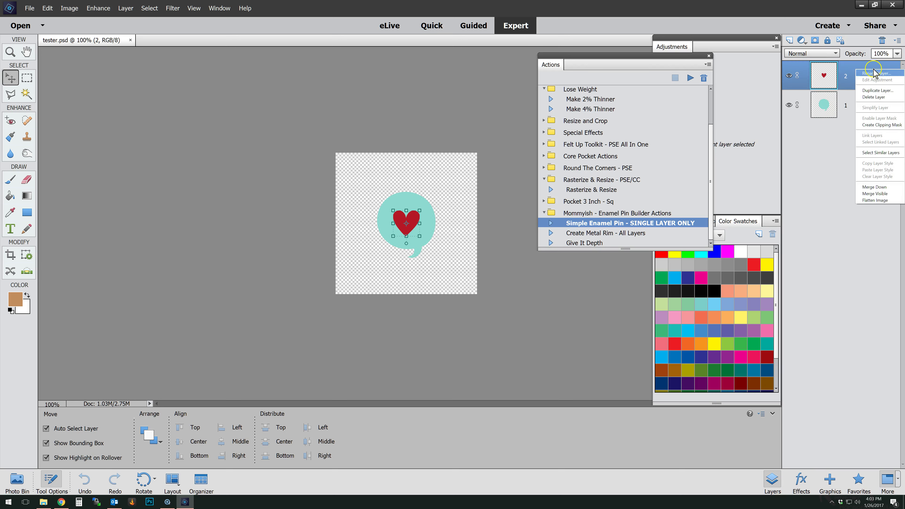
{"action": "left_click", "coordinate": [891, 90]}
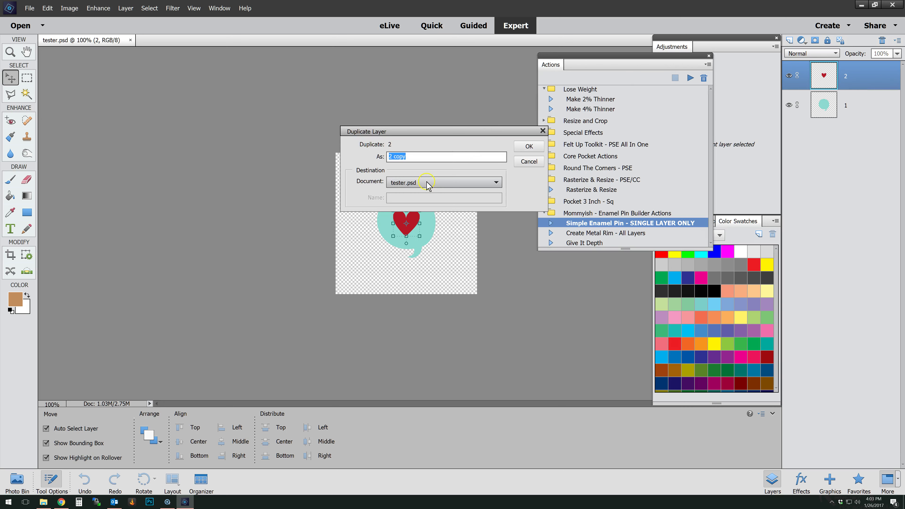
{"action": "left_click", "coordinate": [433, 181]}
{"action": "left_click", "coordinate": [424, 199]}
{"action": "left_click", "coordinate": [528, 146]}
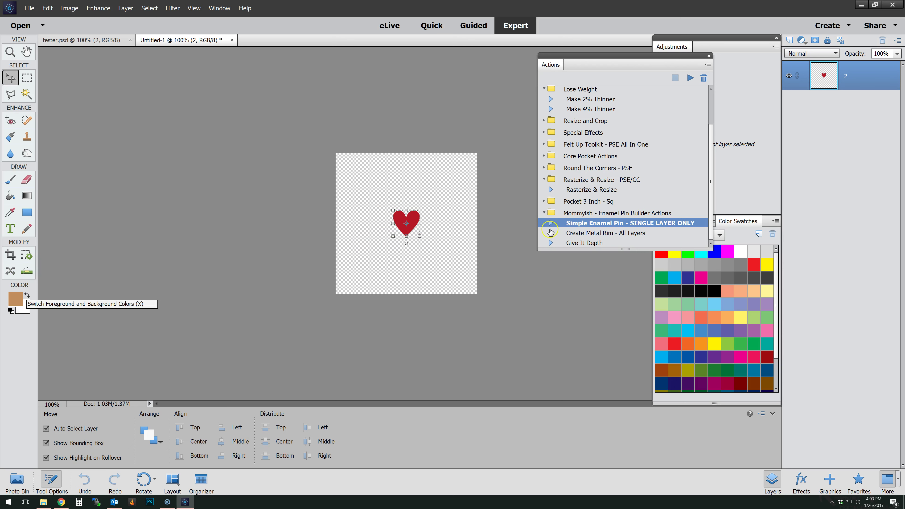
Step: Run Simple Enamel Pin - SINGLE LAYER ONLY on the heart and zoom in on the pin
{"action": "left_click", "coordinate": [690, 78]}
{"action": "left_click", "coordinate": [432, 193]}
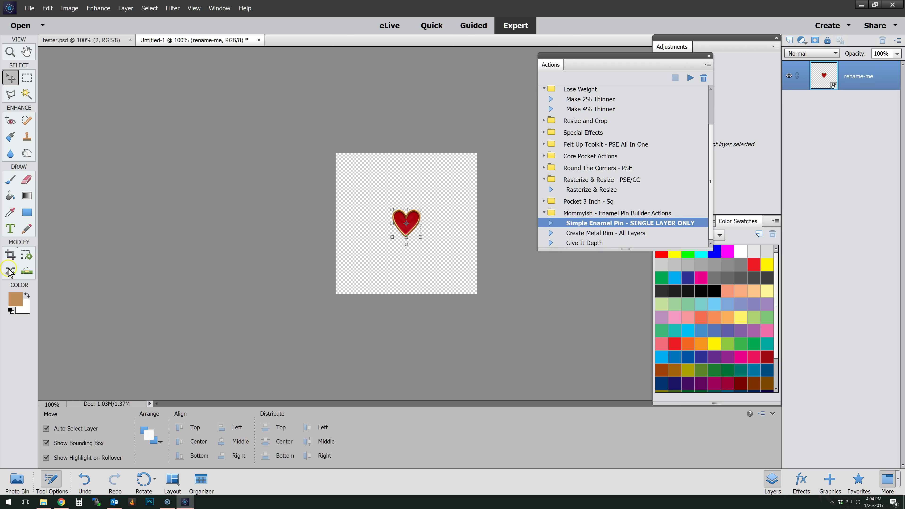
{"action": "left_click", "coordinate": [10, 51]}
{"action": "left_click", "coordinate": [414, 239]}
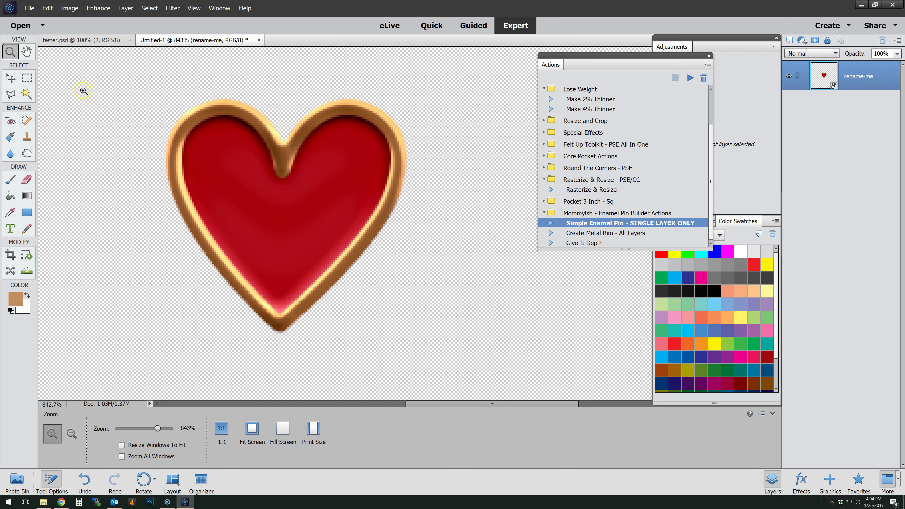
Step: Run the Give It Depth action on the heart pin, then close Untitled-1
{"action": "left_click", "coordinate": [11, 79]}
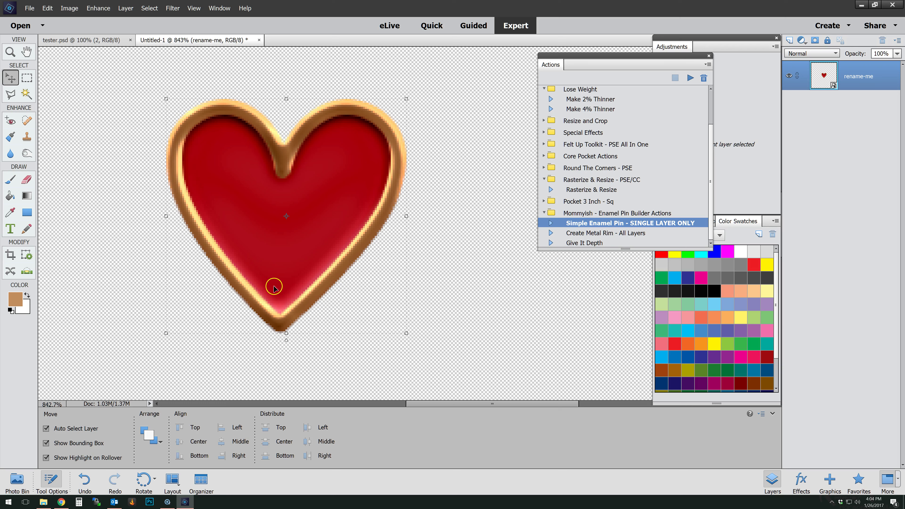
{"action": "left_click", "coordinate": [594, 244]}
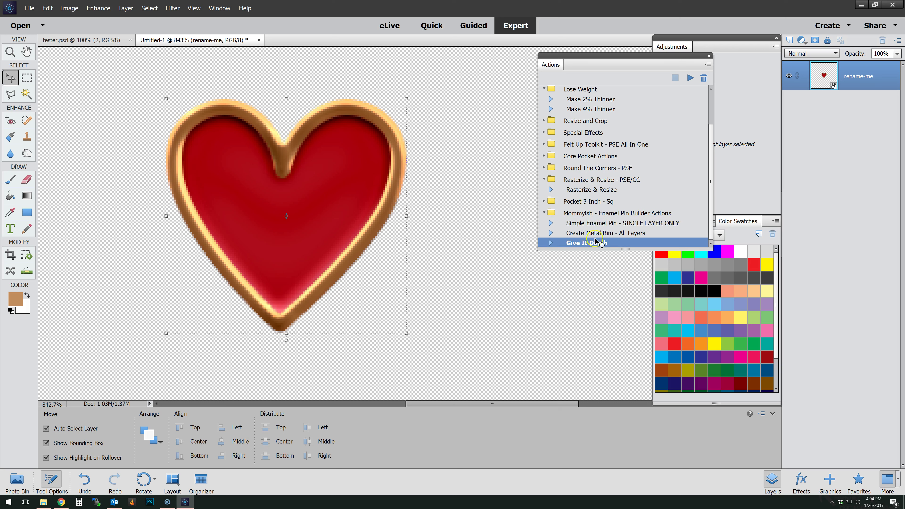
{"action": "left_click", "coordinate": [691, 79]}
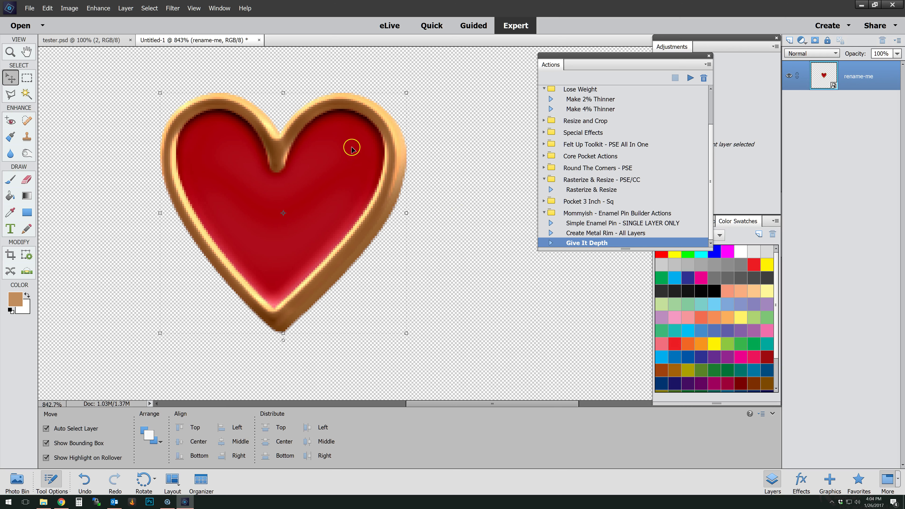
{"action": "left_click", "coordinate": [259, 39]}
Step: Discard the pin document's changes, zoom into tester.psd's heart, and select Create Metal Rim - All Layers
{"action": "left_click", "coordinate": [447, 187]}
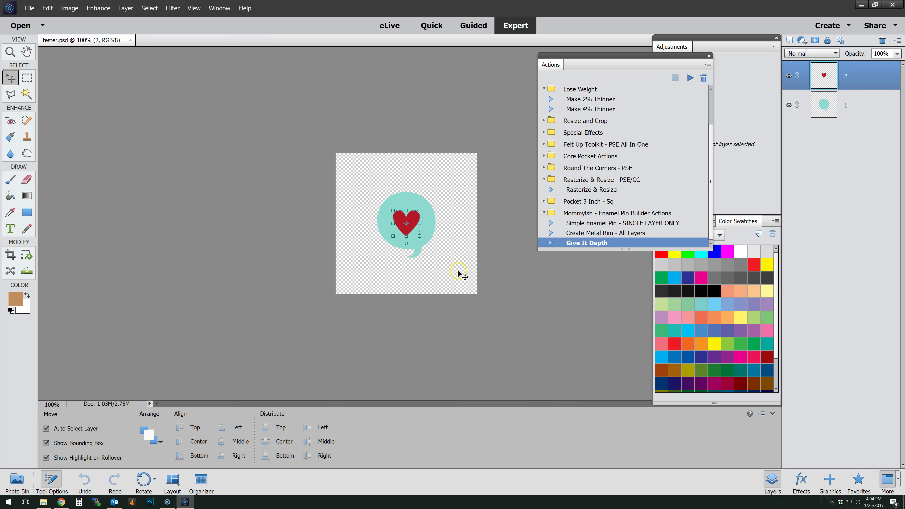
{"action": "left_click", "coordinate": [10, 51]}
{"action": "left_click_drag", "start_coordinate": [364, 176], "coordinate": [451, 270]}
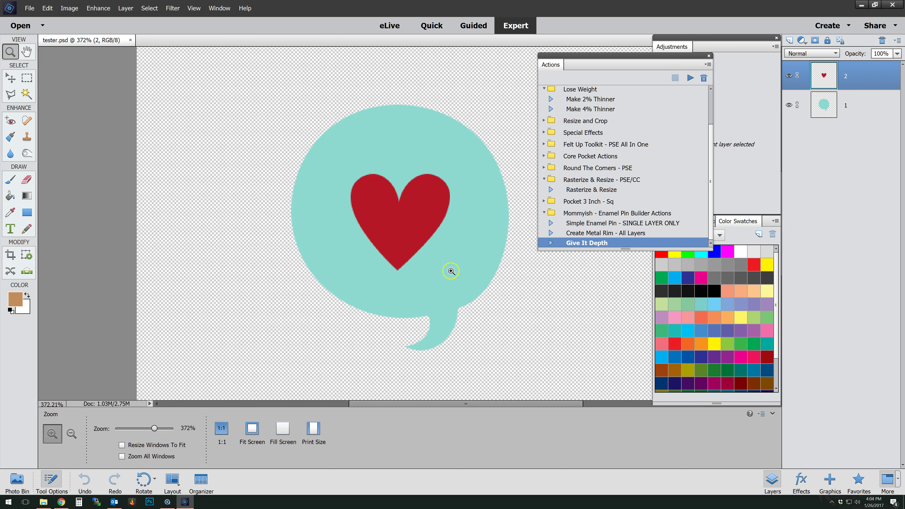
{"action": "left_click", "coordinate": [606, 233]}
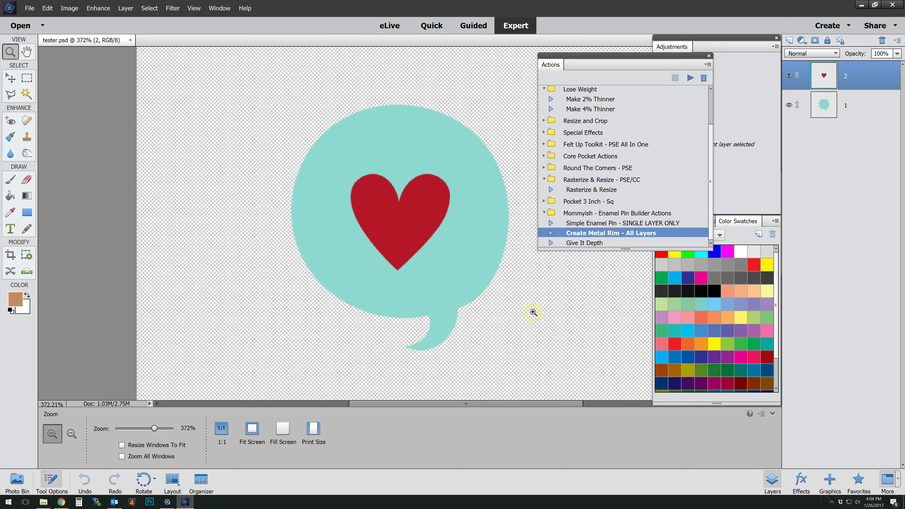
Step: Review the Create Metal Rim - All Layers steps and play it to add rim - editable
{"action": "left_click", "coordinate": [551, 233]}
{"action": "scroll", "coordinate": [616, 195], "scroll_direction": "down", "scroll_amount": 2}
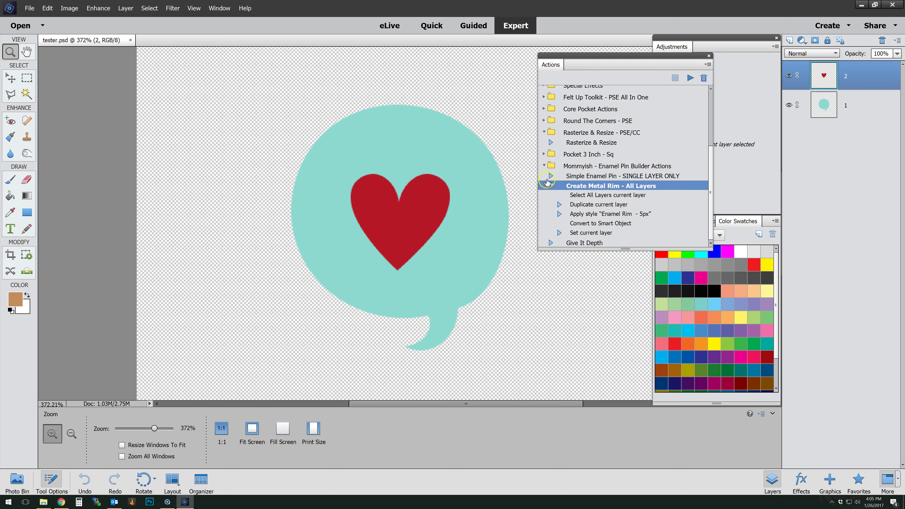
{"action": "left_click", "coordinate": [550, 186]}
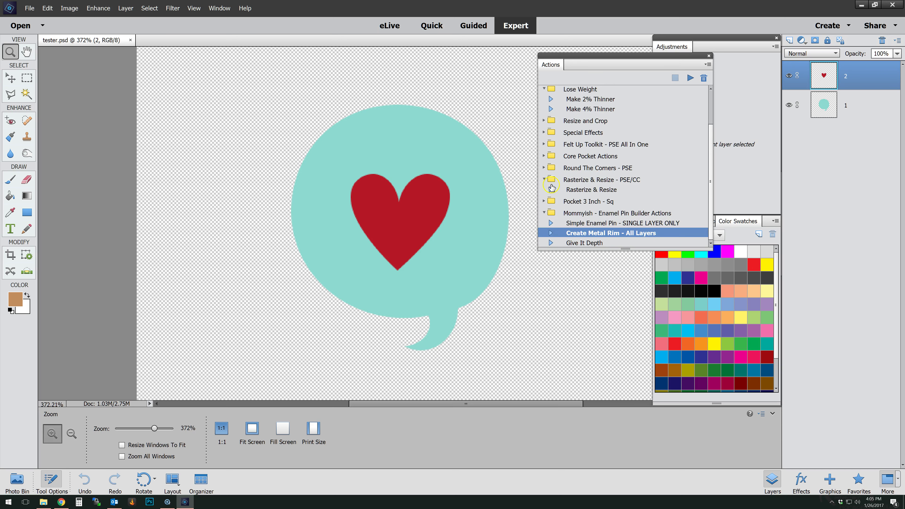
{"action": "left_click", "coordinate": [690, 78]}
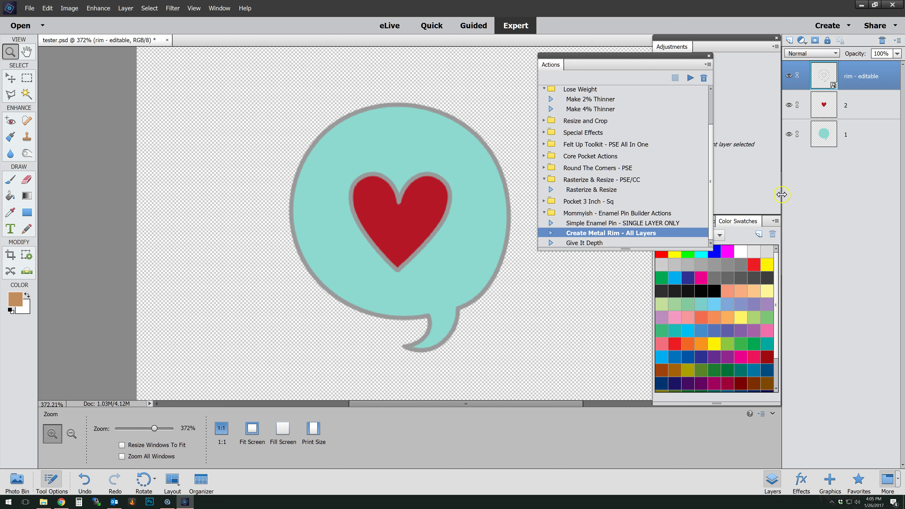
Step: Apply the Metal Rim style to the rim - editable layer
{"action": "left_click", "coordinate": [803, 488]}
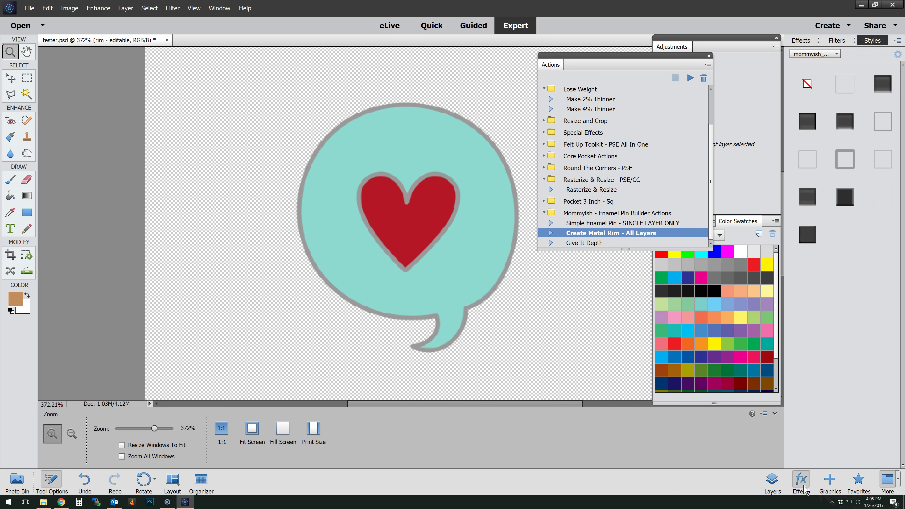
{"action": "left_click", "coordinate": [774, 482]}
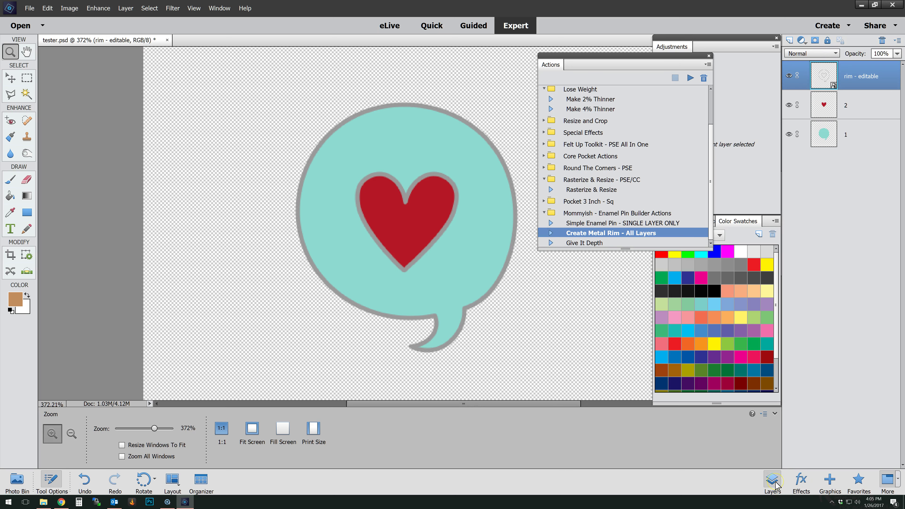
{"action": "left_click", "coordinate": [805, 484]}
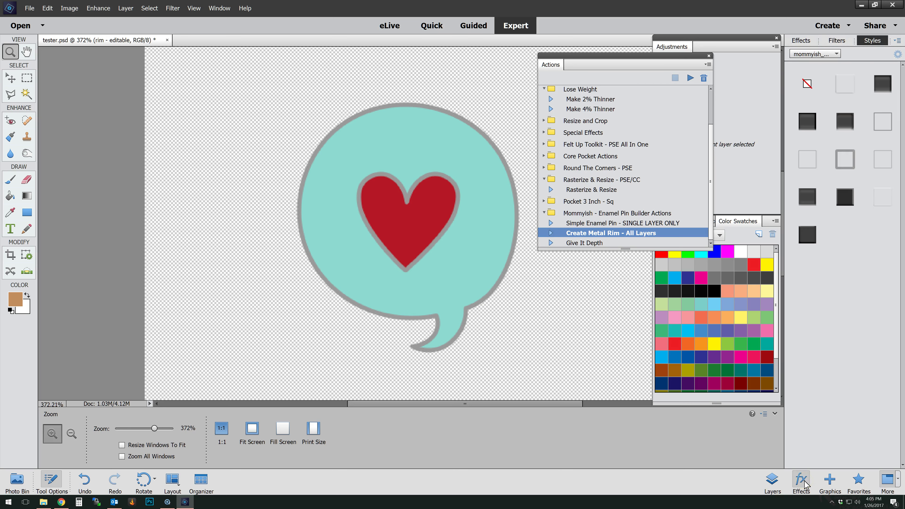
{"action": "left_click", "coordinate": [807, 234]}
Step: Give the heart and speech bubble layers glossy enamel styles from the Mommyish set
{"action": "key", "text": "v"}
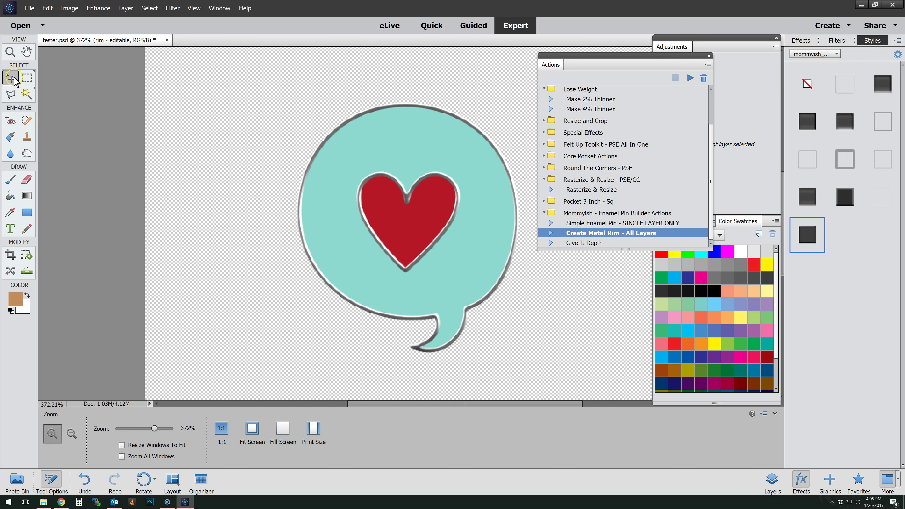
{"action": "left_click", "coordinate": [431, 206]}
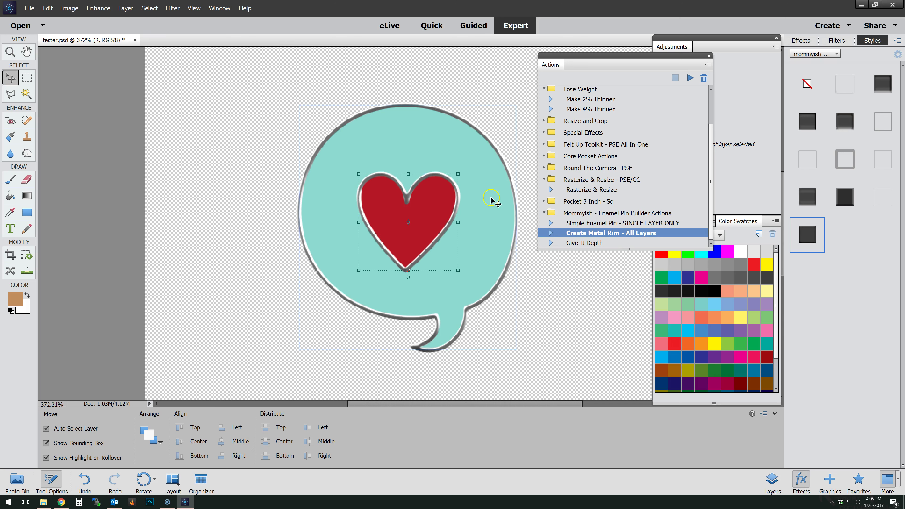
{"action": "left_click", "coordinate": [815, 123]}
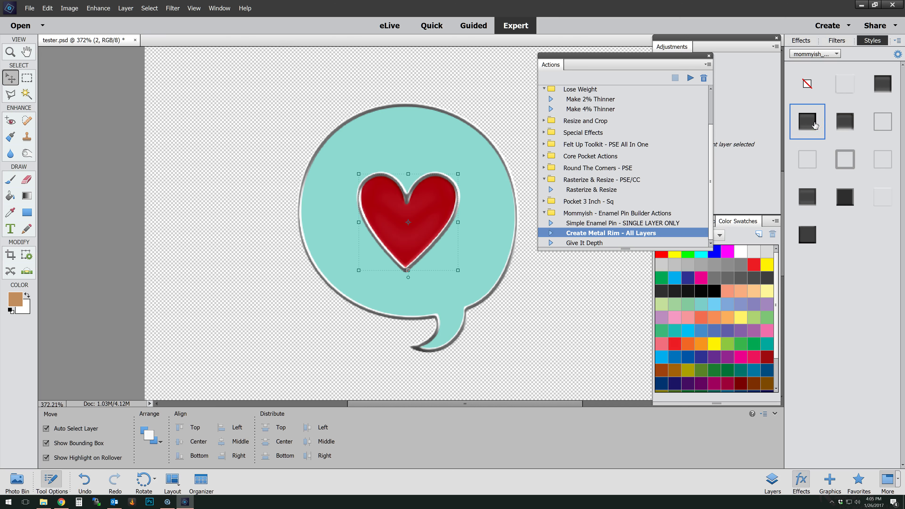
{"action": "left_click", "coordinate": [884, 89]}
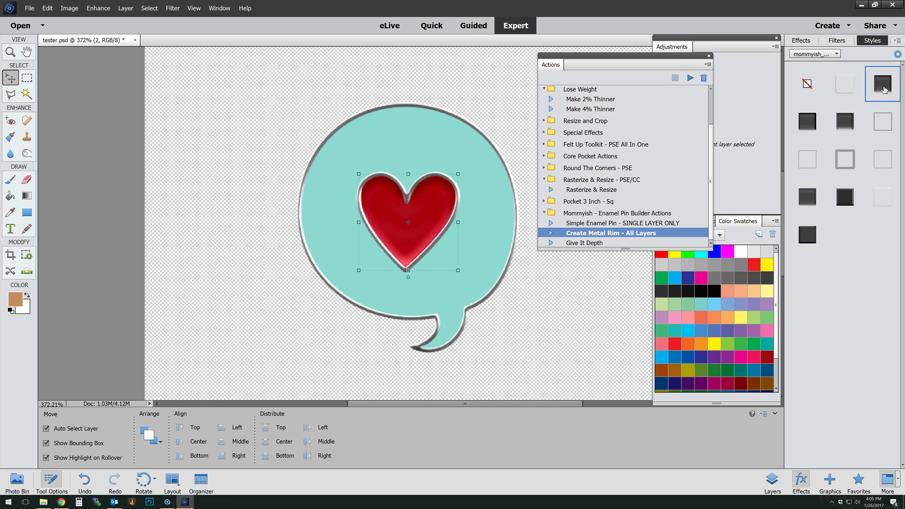
{"action": "left_click", "coordinate": [486, 227]}
{"action": "left_click", "coordinate": [846, 122]}
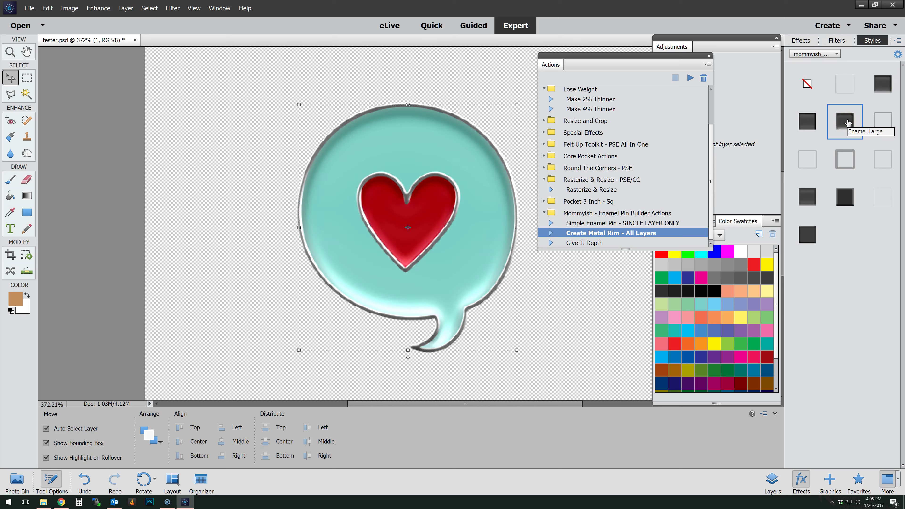
{"action": "left_click", "coordinate": [883, 89]}
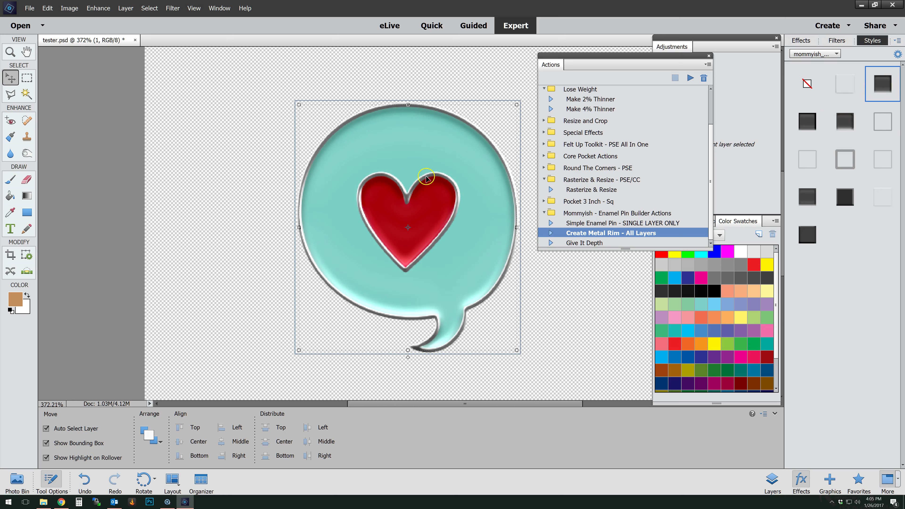
{"action": "left_click", "coordinate": [456, 171]}
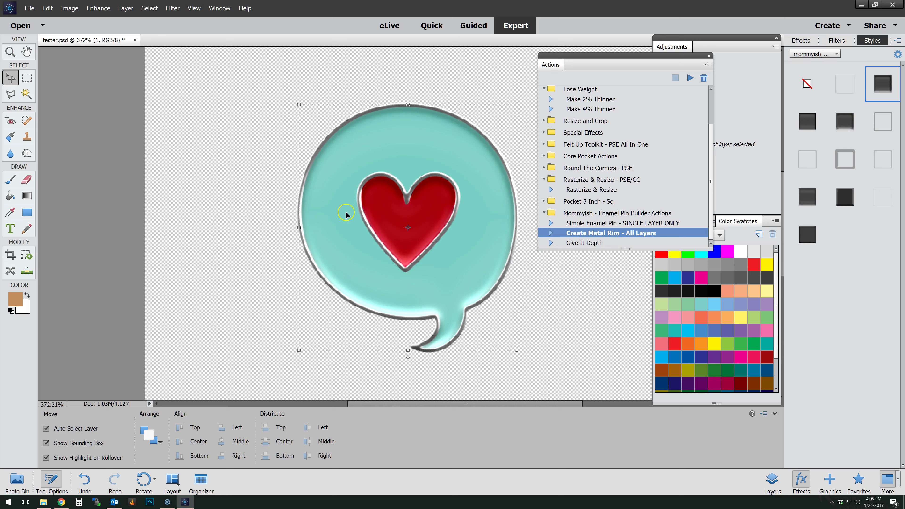
{"action": "left_click", "coordinate": [433, 197]}
Step: Select the heart on the canvas, then speech bubble layer 1 in the Layers panel
{"action": "key", "text": "ctrl+alt+a"}
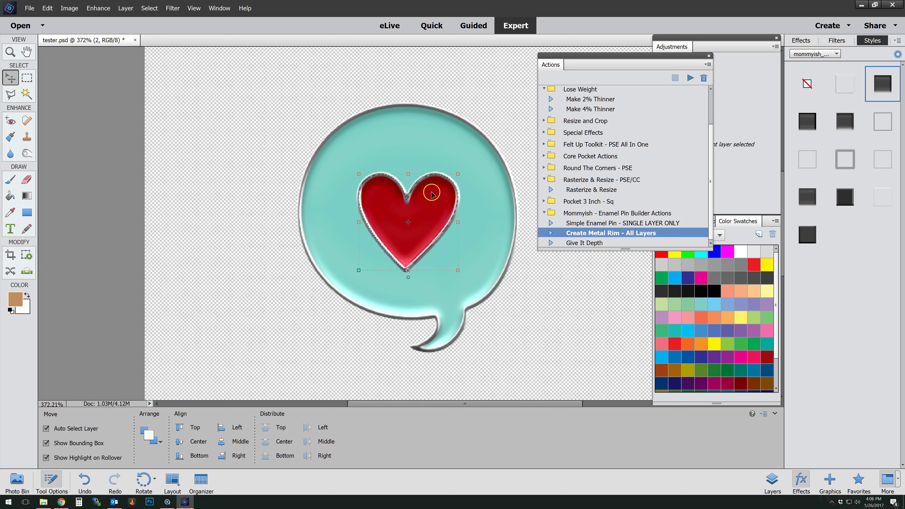
{"action": "left_click", "coordinate": [394, 206]}
{"action": "left_click", "coordinate": [772, 482]}
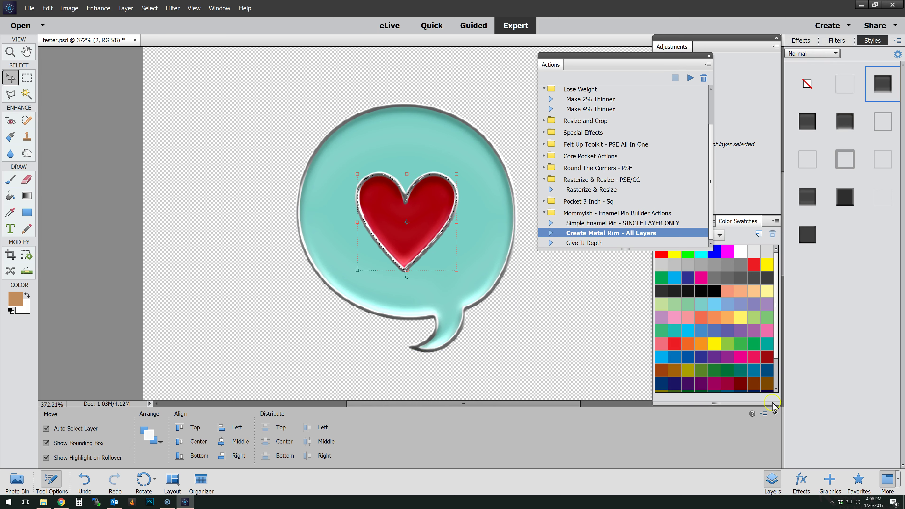
{"action": "left_click", "coordinate": [859, 144]}
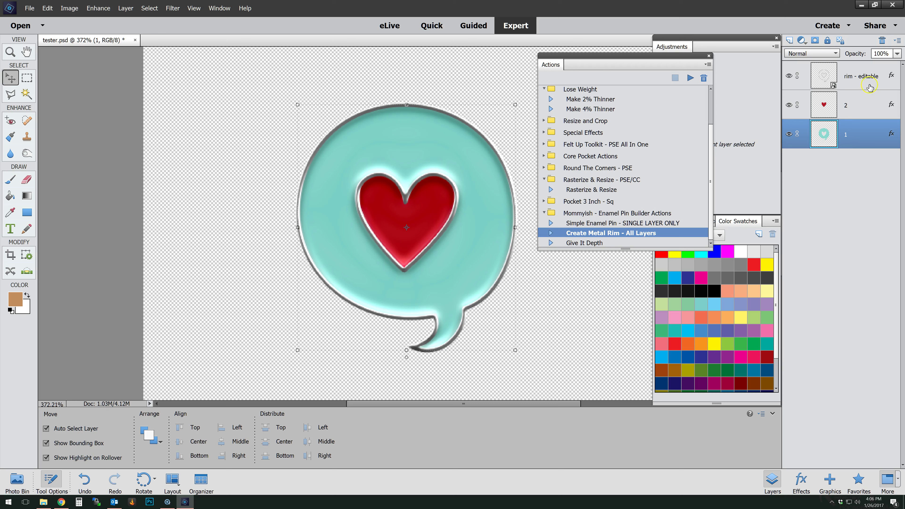
Step: Merge layers 2 and 1 into one layer, then select the merged layer 2
{"action": "left_click", "coordinate": [864, 104]}
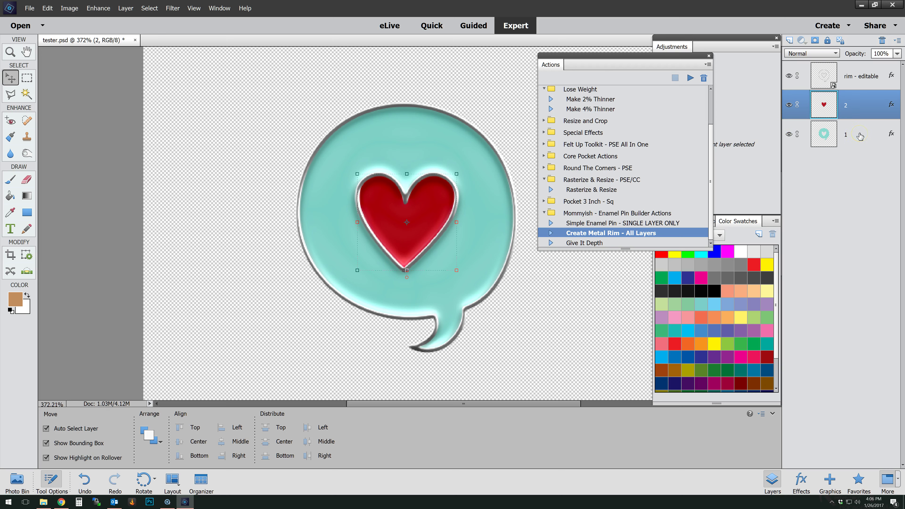
{"action": "left_click", "coordinate": [859, 137], "text": "ctrl"}
{"action": "right_click", "coordinate": [859, 135]}
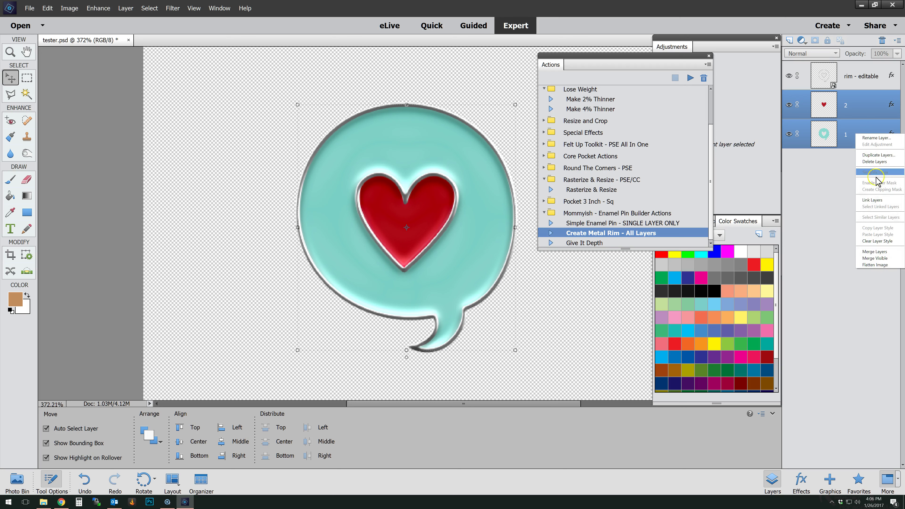
{"action": "left_click", "coordinate": [875, 251]}
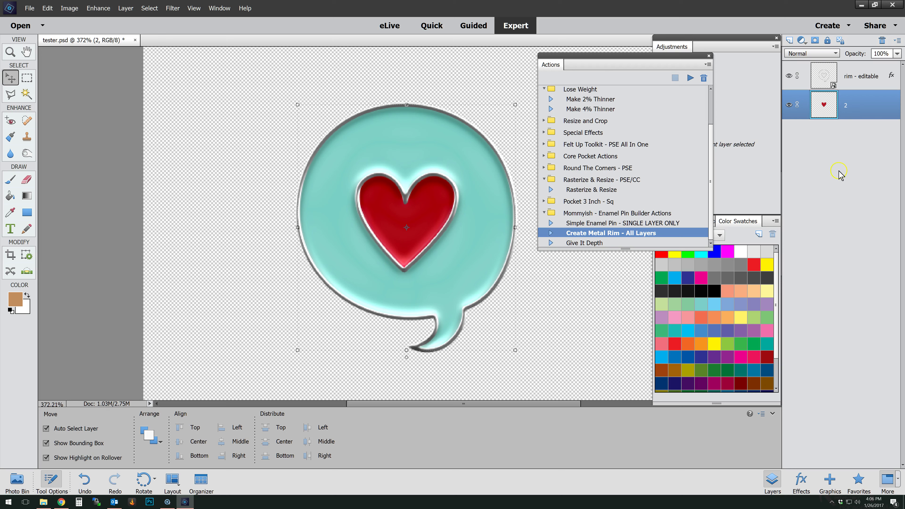
{"action": "left_click", "coordinate": [866, 81]}
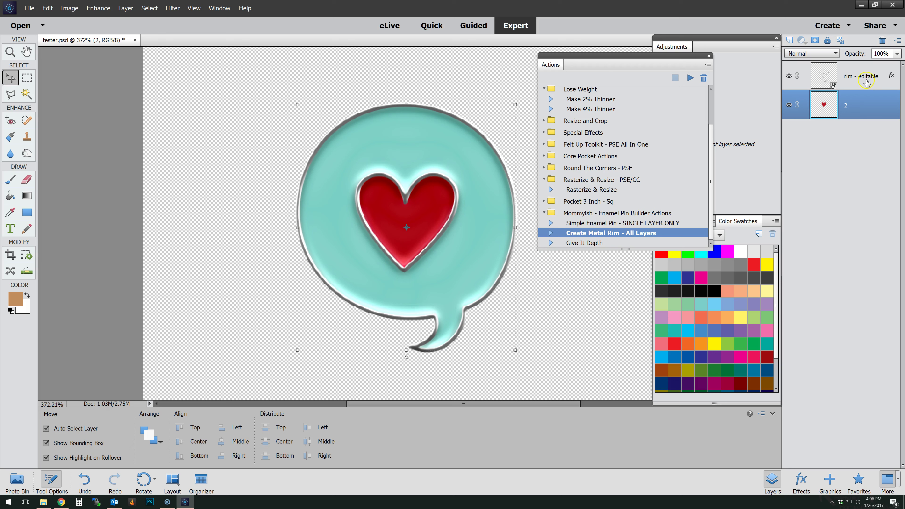
{"action": "left_click", "coordinate": [864, 111]}
Step: Duplicate the rim - editable layer
{"action": "right_click", "coordinate": [864, 77]}
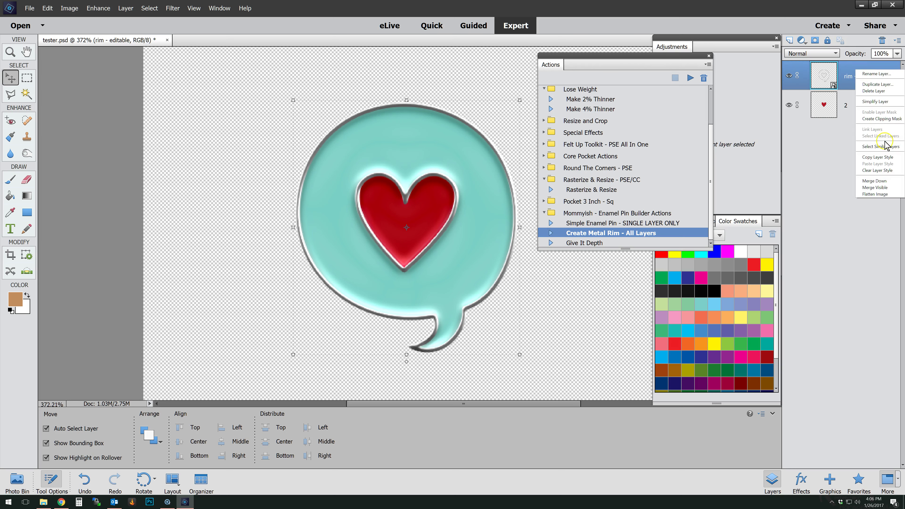
{"action": "left_click", "coordinate": [884, 85]}
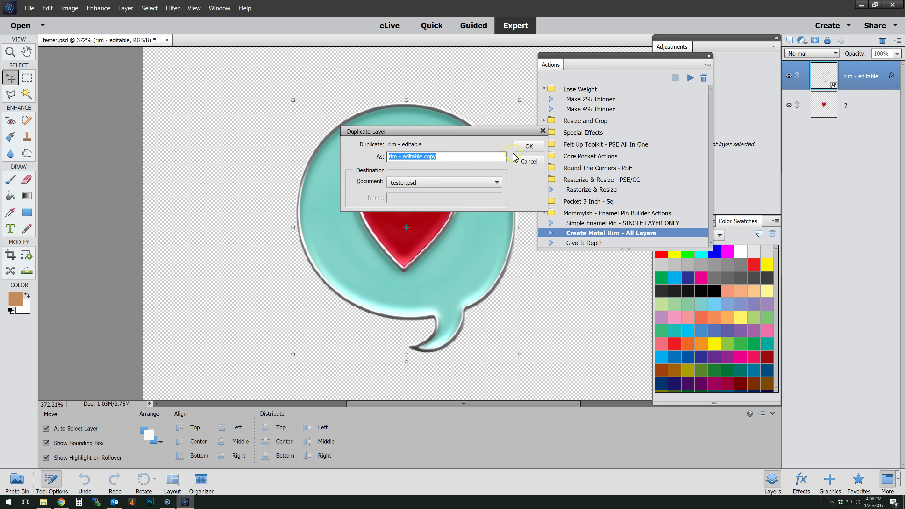
{"action": "left_click", "coordinate": [521, 150]}
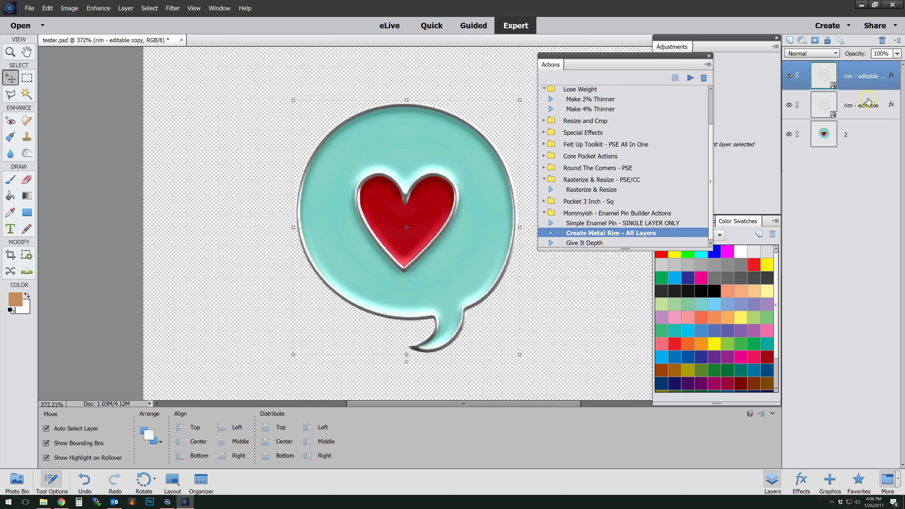
Step: Clear the original rim layer's style and apply Metal Rim - Under Shadow
{"action": "left_click", "coordinate": [867, 102]}
{"action": "left_click", "coordinate": [805, 481]}
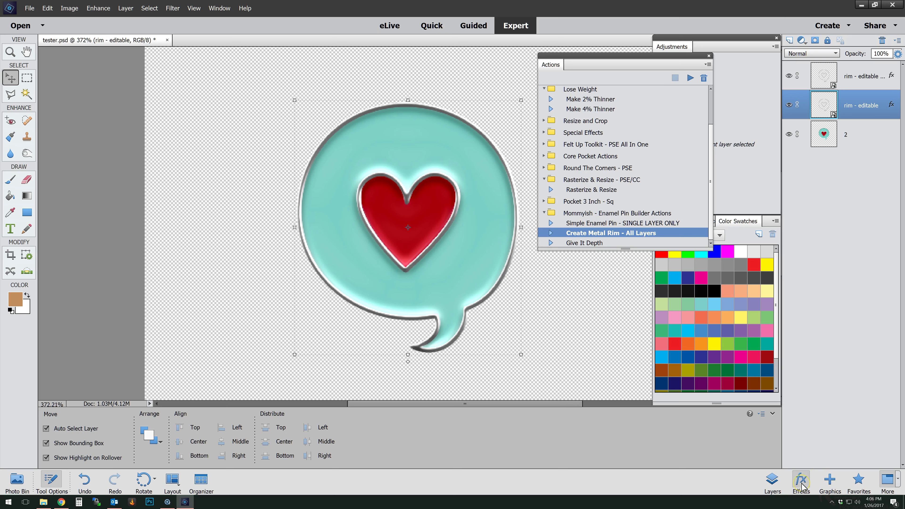
{"action": "left_click", "coordinate": [808, 83]}
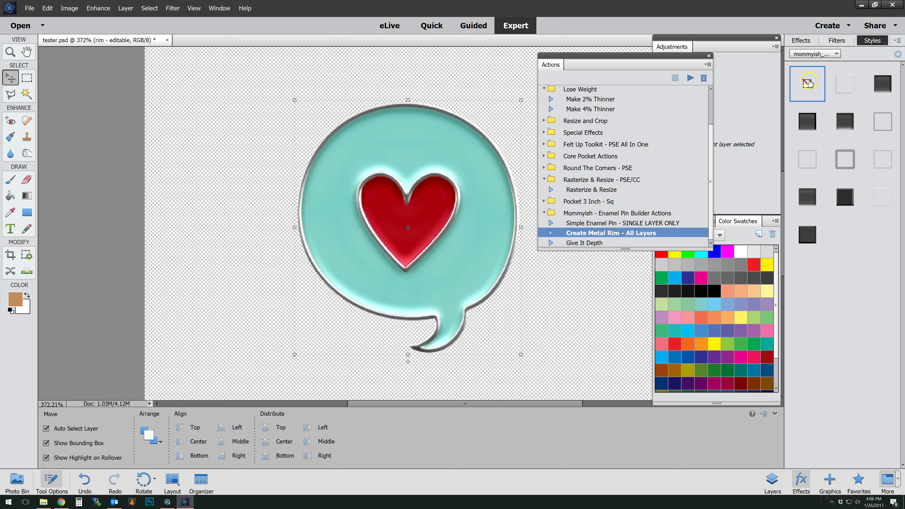
{"action": "left_click", "coordinate": [889, 204]}
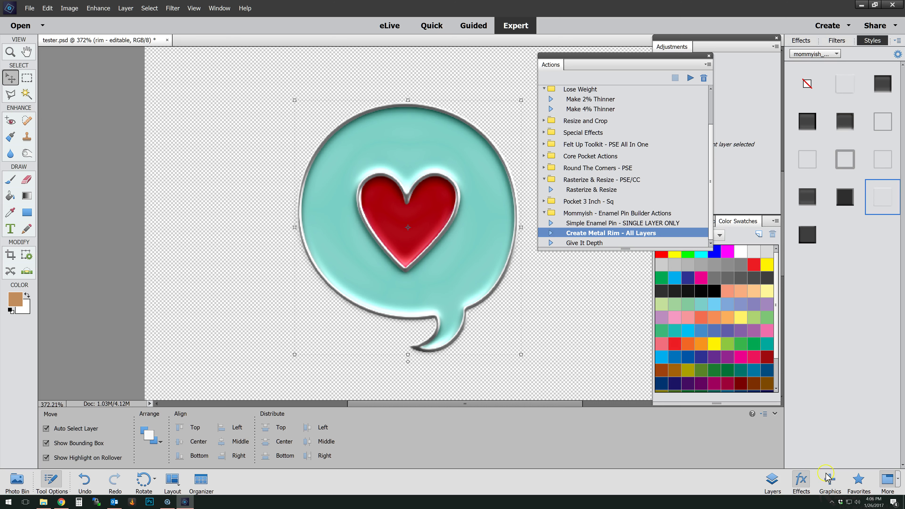
Step: Clip the rim to layer 2 with Ctrl+G and merge the layers into layer 2
{"action": "left_click", "coordinate": [771, 483]}
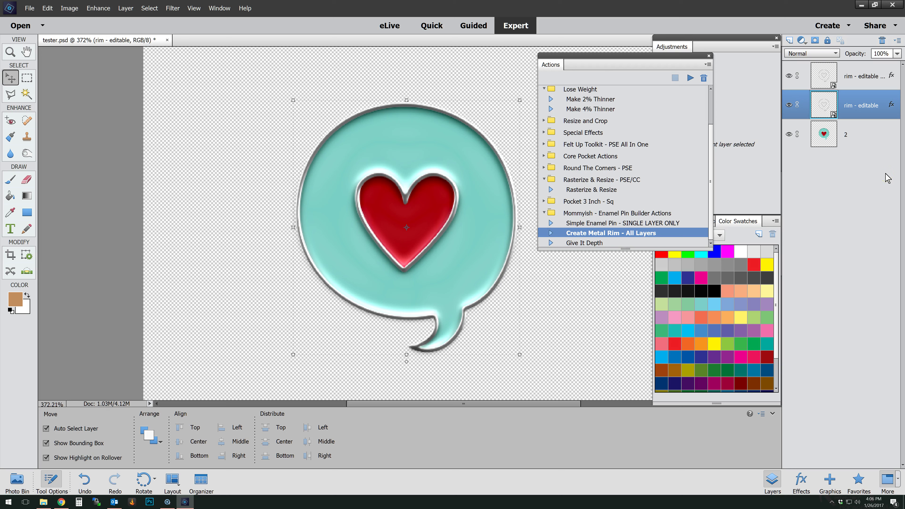
{"action": "key", "text": "ctrl+g"}
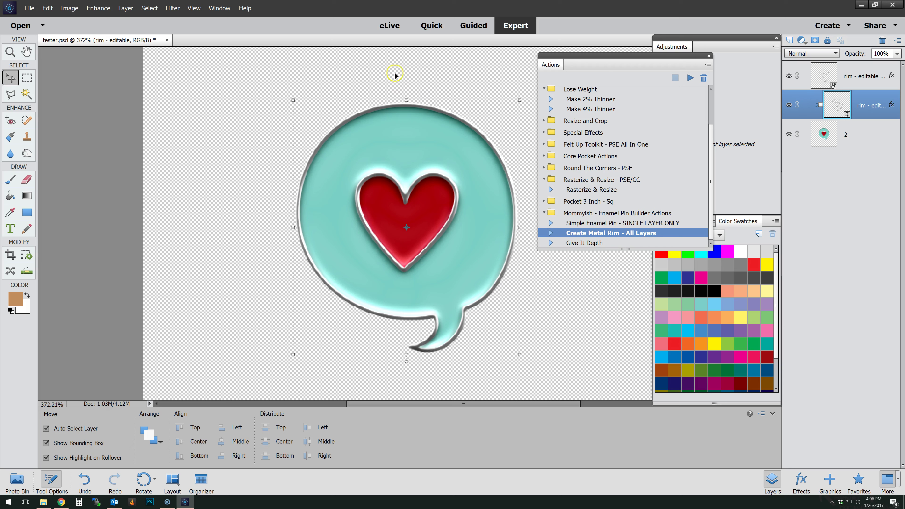
{"action": "right_click", "coordinate": [875, 133]}
{"action": "left_click", "coordinate": [871, 258]}
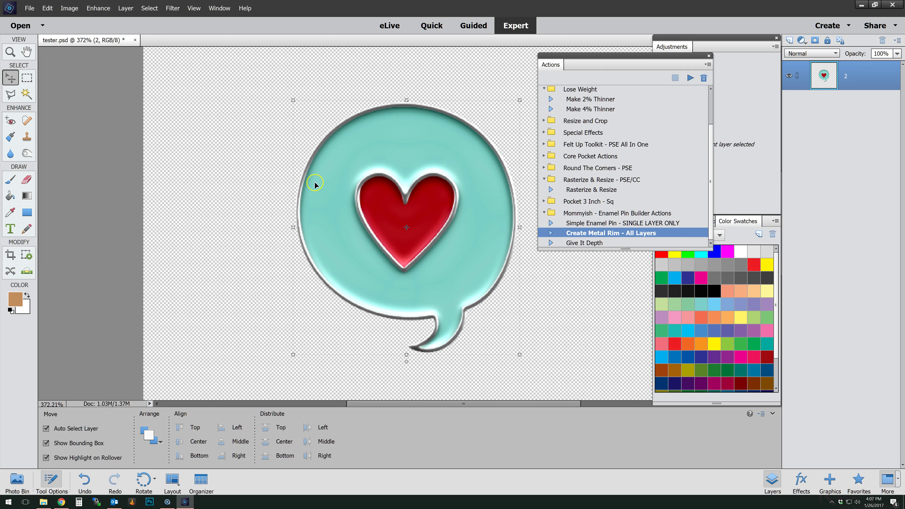
Step: Deselect the layer and close tester.psd without saving changes
{"action": "left_click", "coordinate": [542, 311]}
{"action": "left_click", "coordinate": [586, 312]}
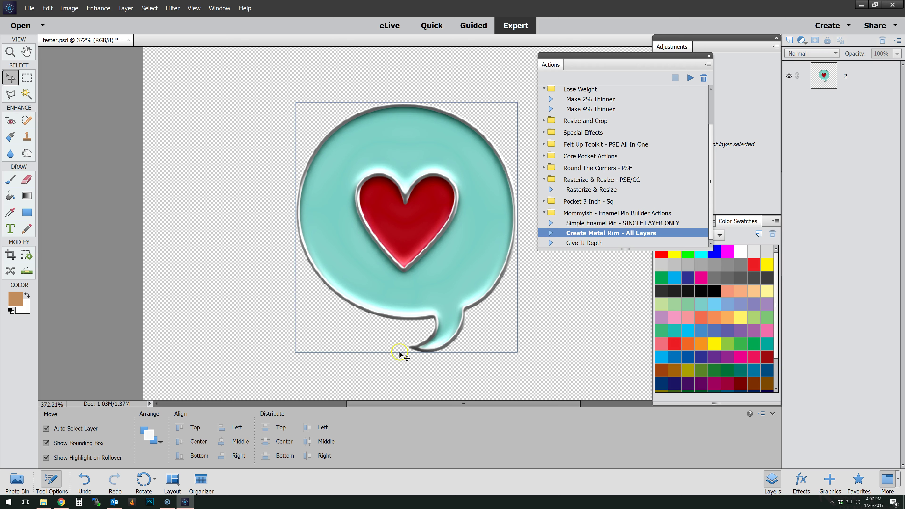
{"action": "left_click", "coordinate": [128, 41]}
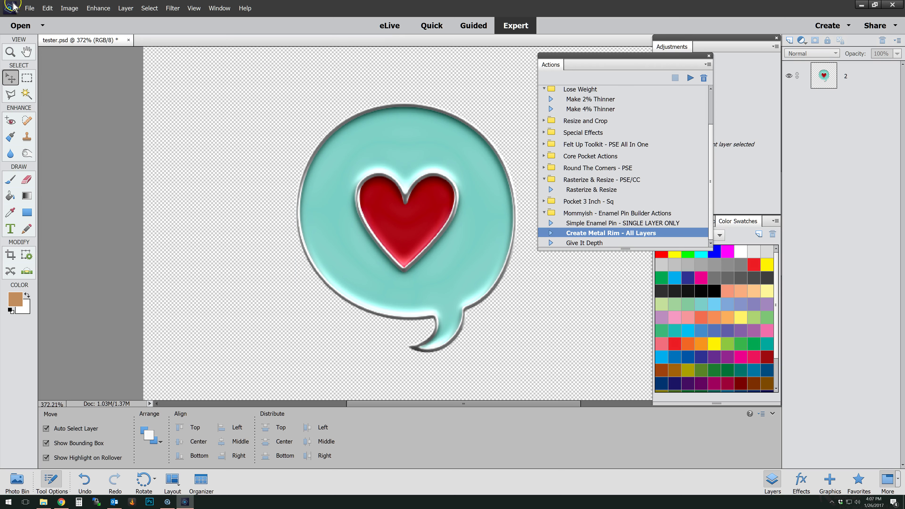
{"action": "left_click", "coordinate": [128, 40]}
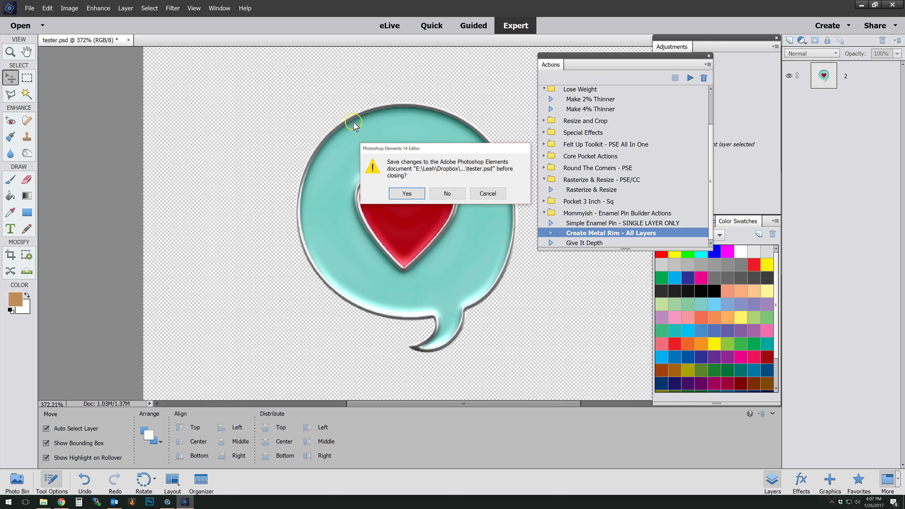
{"action": "left_click", "coordinate": [444, 191]}
Step: Reopen the original tester.psd via File > Open
{"action": "left_click", "coordinate": [29, 8]}
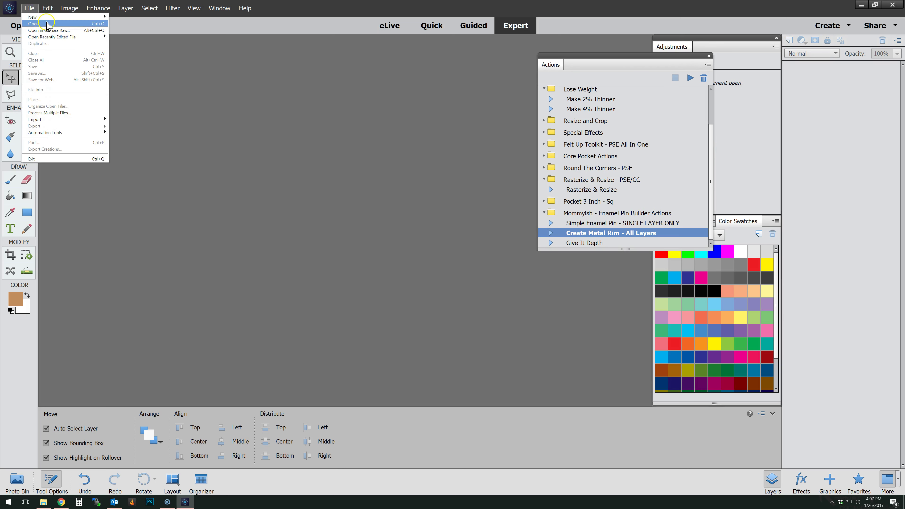
{"action": "left_click", "coordinate": [41, 27]}
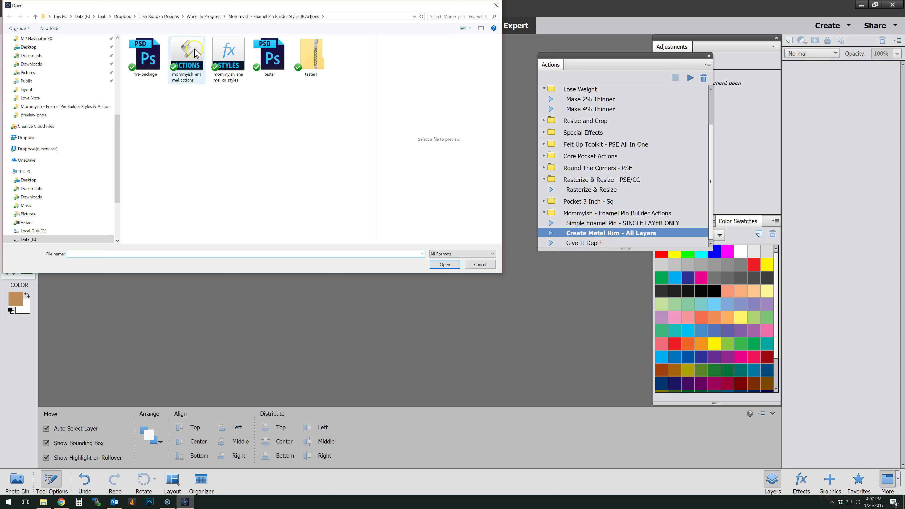
{"action": "double_click", "coordinate": [269, 55]}
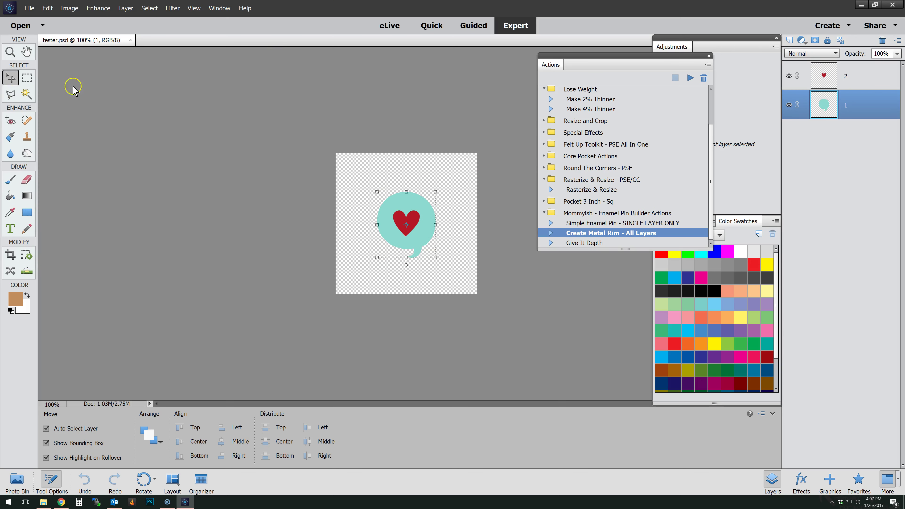
Step: Duplicate layers 1 and 2 together as copies
{"action": "left_click", "coordinate": [865, 79], "text": "shift"}
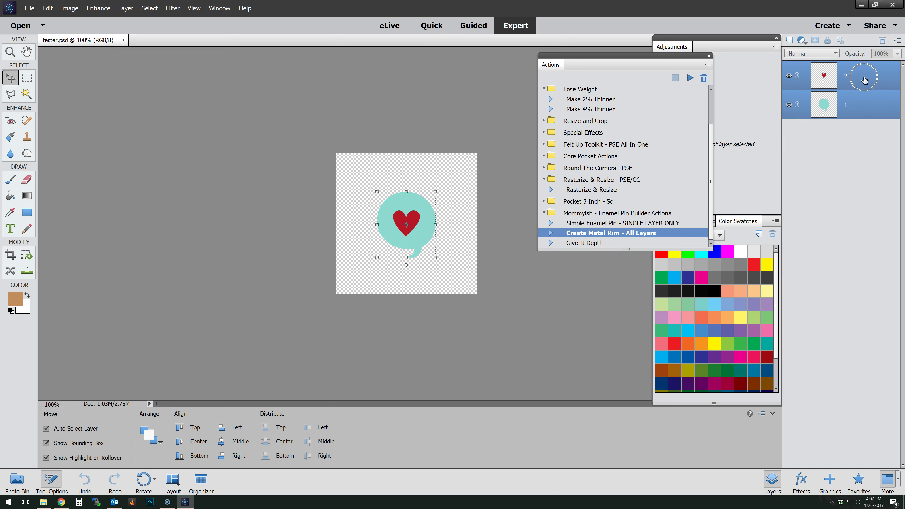
{"action": "right_click", "coordinate": [864, 79]}
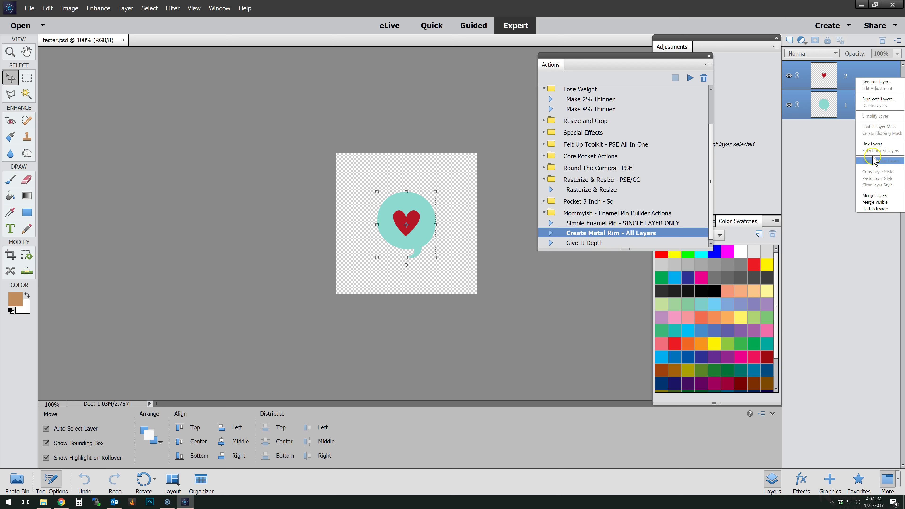
{"action": "left_click", "coordinate": [866, 99]}
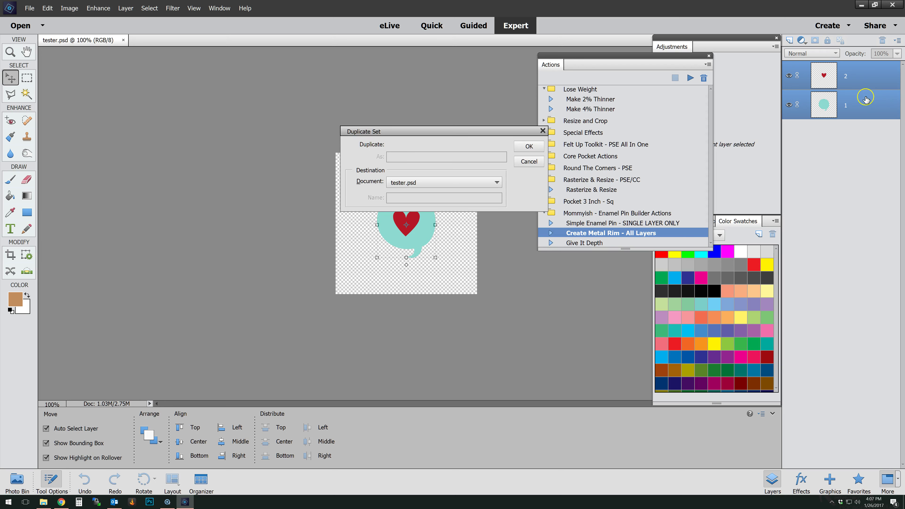
{"action": "left_click", "coordinate": [529, 147]}
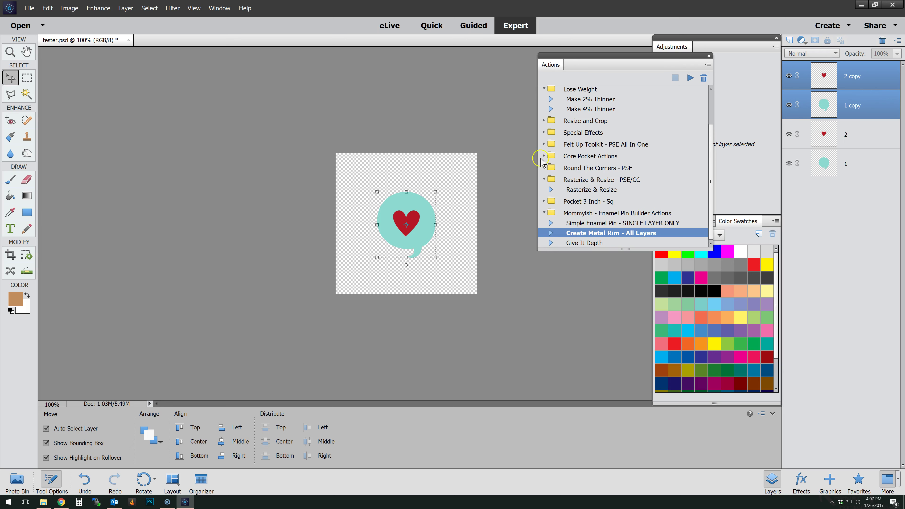
Step: Try several enamel rim styles on the copies, settling on Enamel Rim - 10px
{"action": "left_click", "coordinate": [803, 485]}
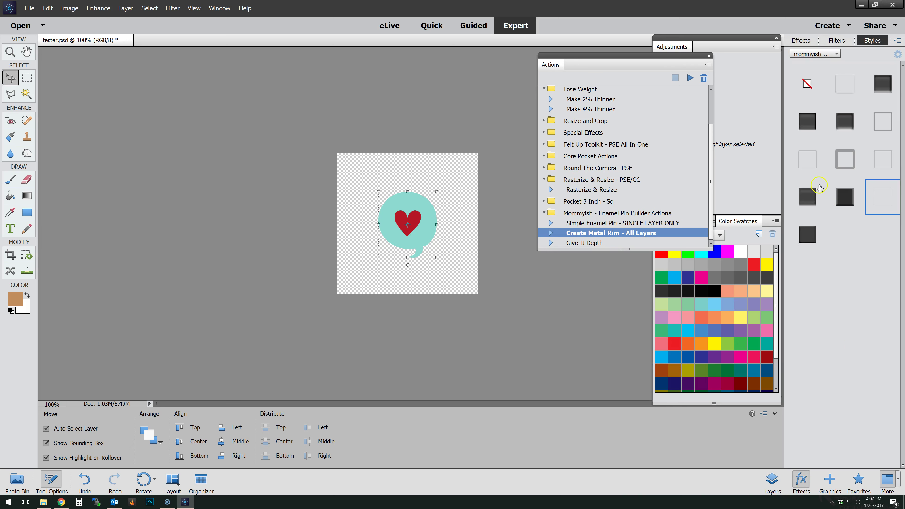
{"action": "left_click", "coordinate": [886, 125]}
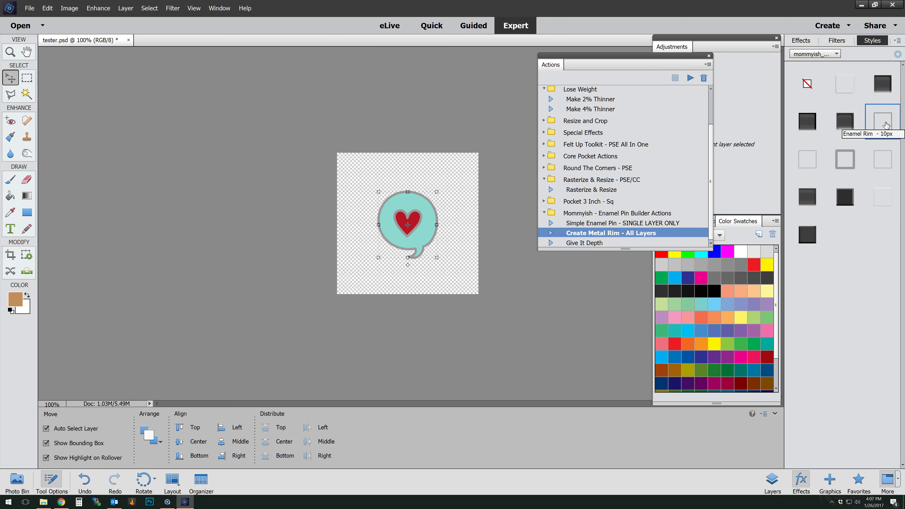
{"action": "left_click", "coordinate": [808, 159]}
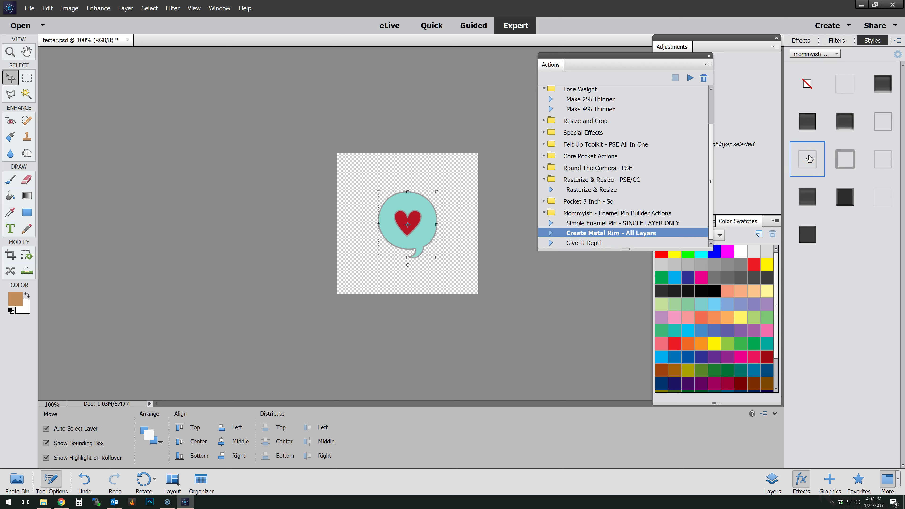
{"action": "left_click", "coordinate": [887, 125]}
{"action": "left_click", "coordinate": [845, 160]}
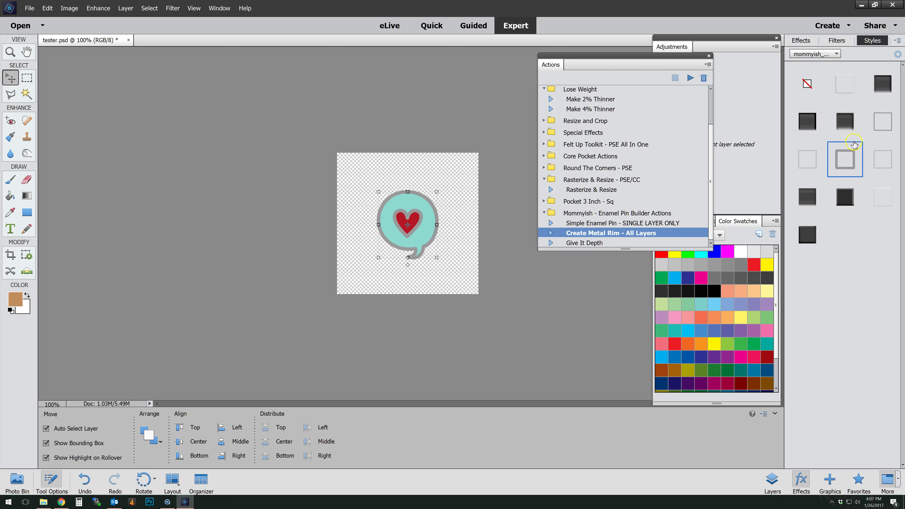
{"action": "left_click", "coordinate": [807, 165]}
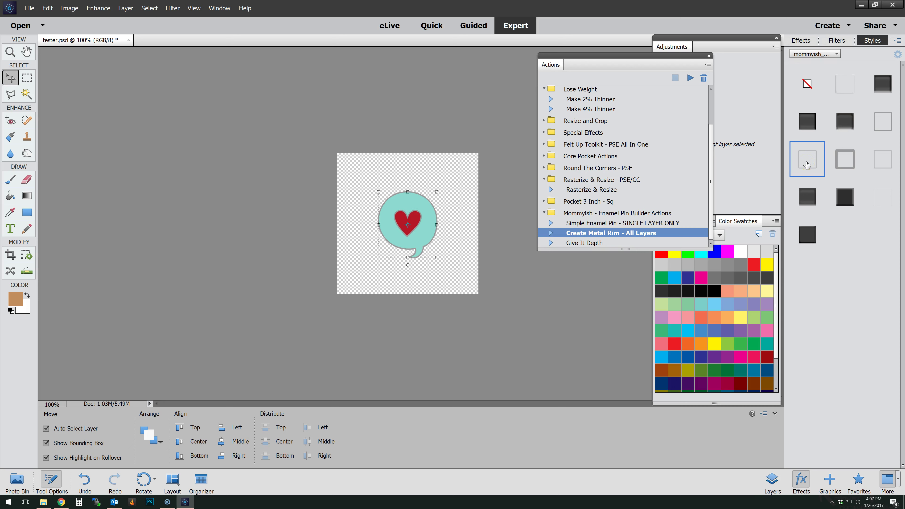
{"action": "left_click", "coordinate": [884, 134]}
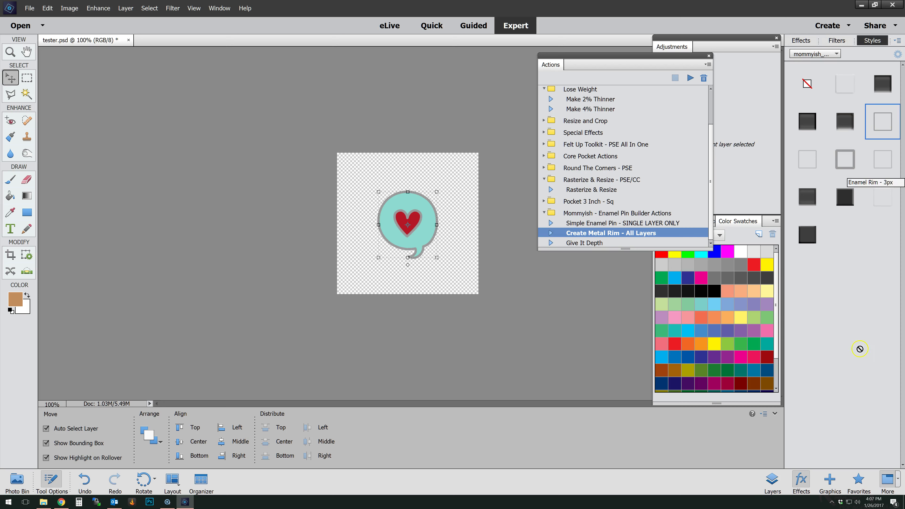
{"action": "left_click", "coordinate": [771, 484]}
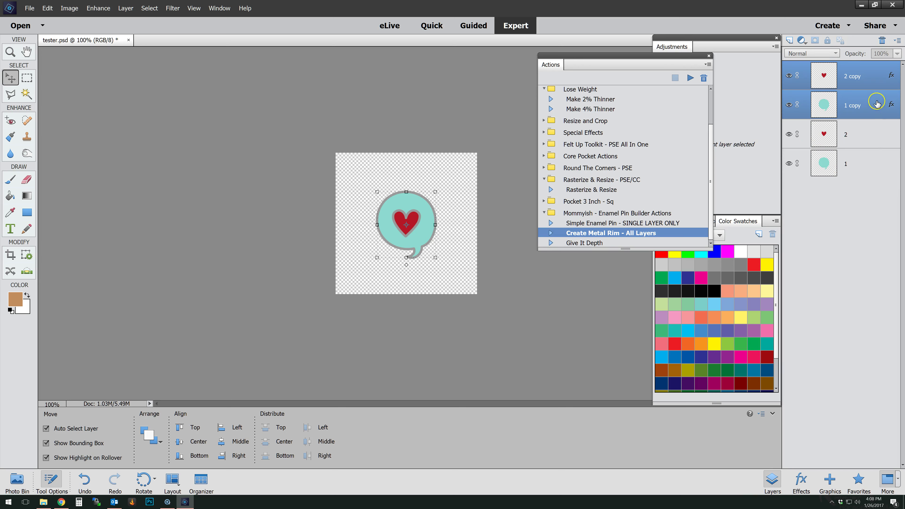
Step: In layer 1 copy's style settings, pick a gold tan (cdb271) for the stroke
{"action": "double_click", "coordinate": [891, 104]}
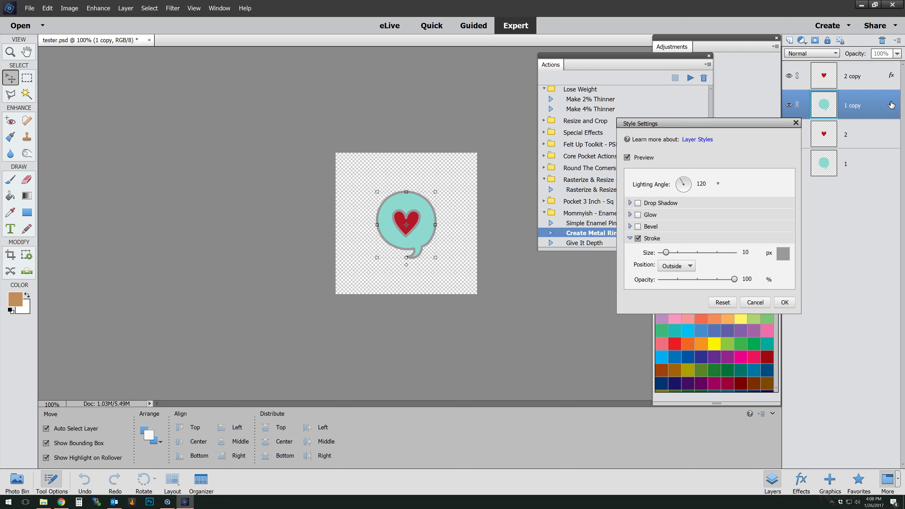
{"action": "left_click", "coordinate": [666, 253]}
{"action": "left_click", "coordinate": [783, 254]}
{"action": "left_click", "coordinate": [726, 305]}
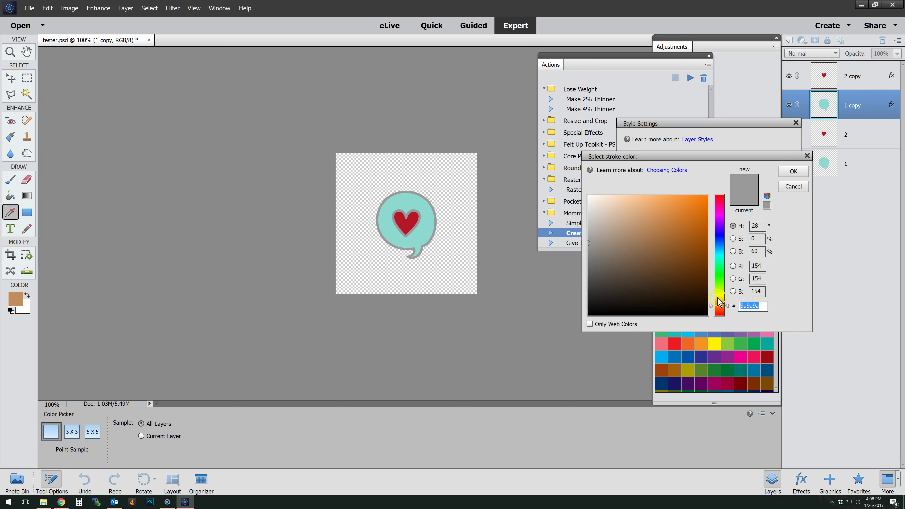
{"action": "left_click", "coordinate": [726, 297]}
{"action": "left_click", "coordinate": [620, 240]}
{"action": "left_click", "coordinate": [625, 227]}
{"action": "left_click", "coordinate": [719, 306]}
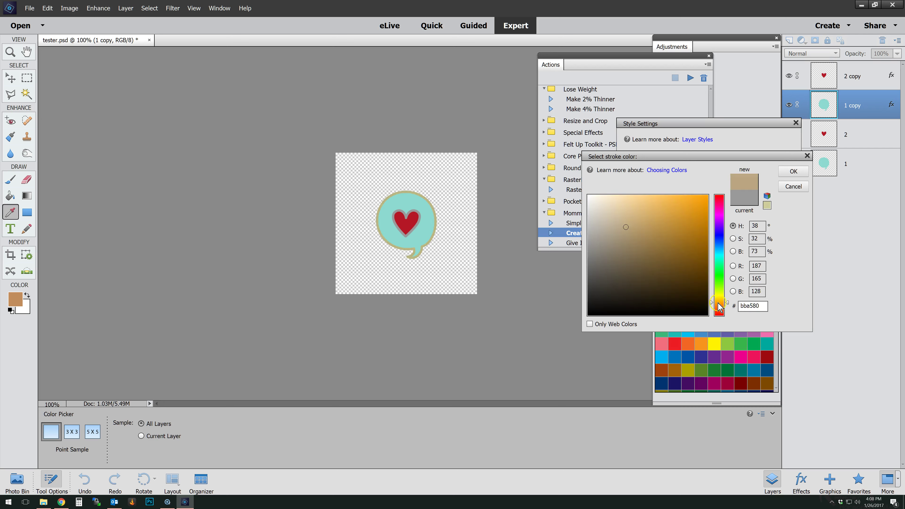
{"action": "left_click", "coordinate": [719, 307]}
{"action": "left_click", "coordinate": [623, 221]}
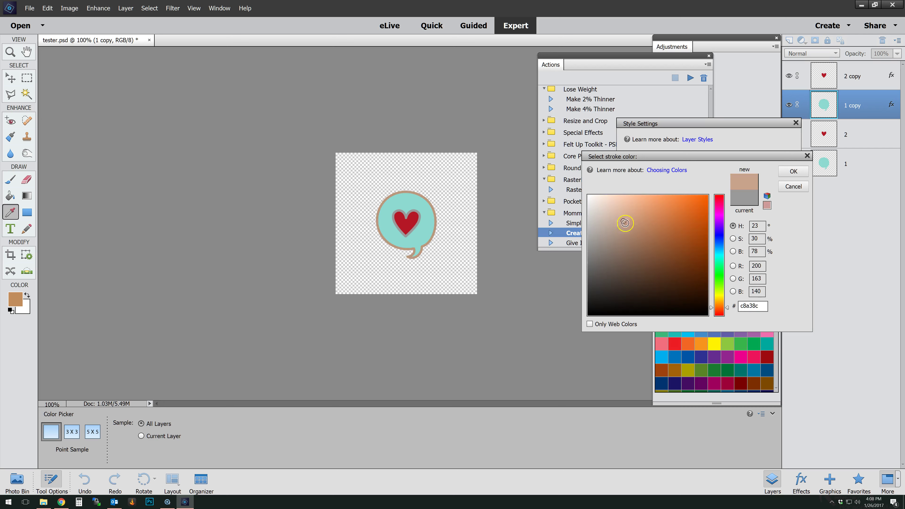
{"action": "left_click", "coordinate": [719, 302]}
{"action": "left_click", "coordinate": [674, 250]}
{"action": "left_click", "coordinate": [642, 219]}
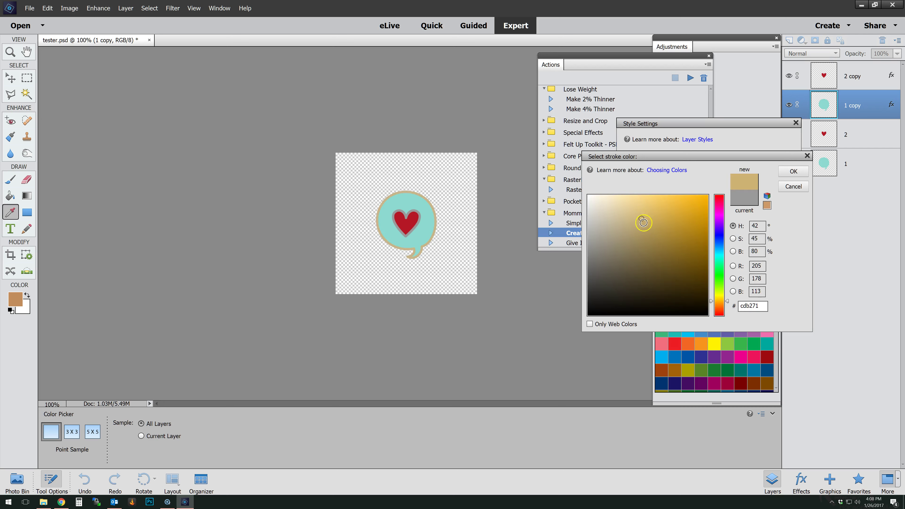
{"action": "left_click", "coordinate": [757, 308]}
{"action": "double_click", "coordinate": [757, 309]}
{"action": "key", "text": "ctrl+c"}
Step: Fine-tune the stroke to a paler tan and apply it to the bubble copy
{"action": "left_click", "coordinate": [718, 306]}
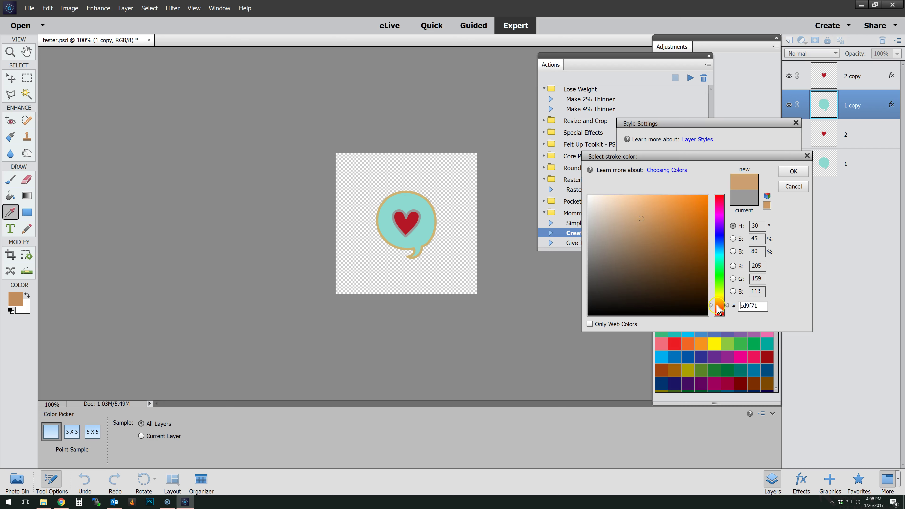
{"action": "left_click_drag", "start_coordinate": [717, 306], "coordinate": [717, 304]}
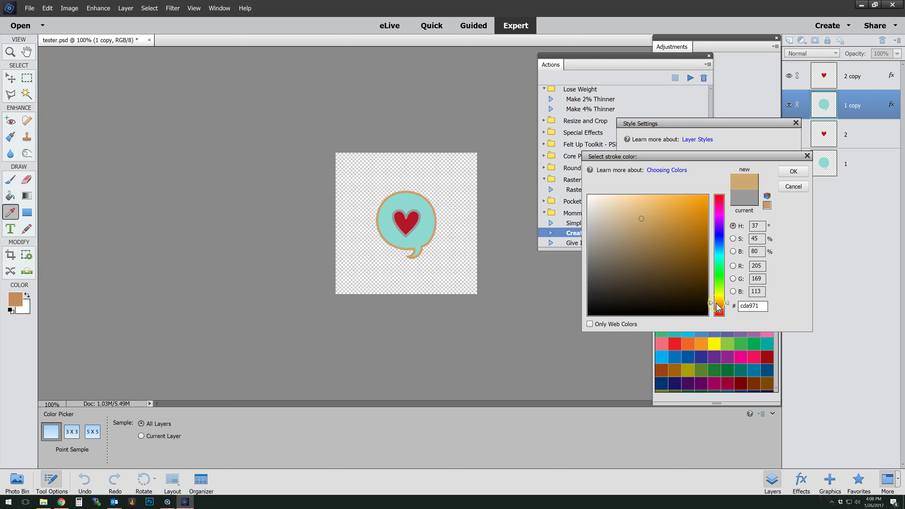
{"action": "left_click", "coordinate": [622, 220]}
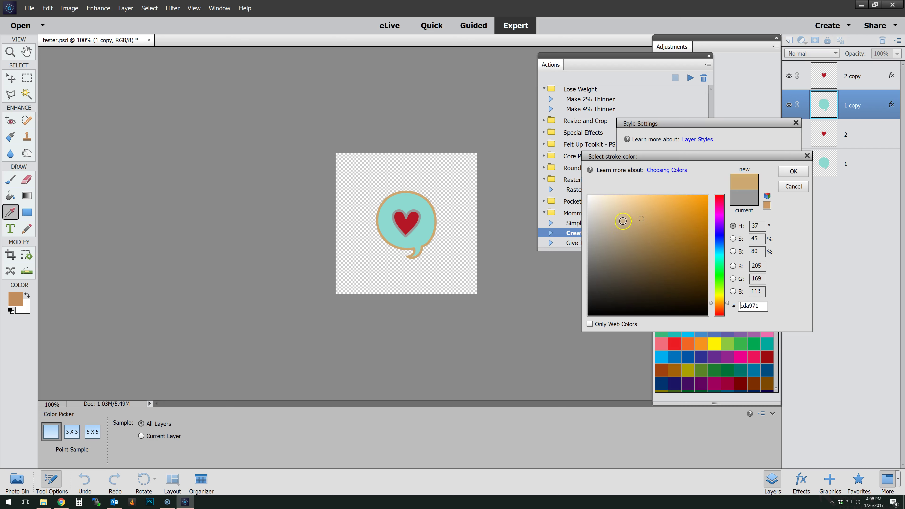
{"action": "left_click", "coordinate": [793, 172]}
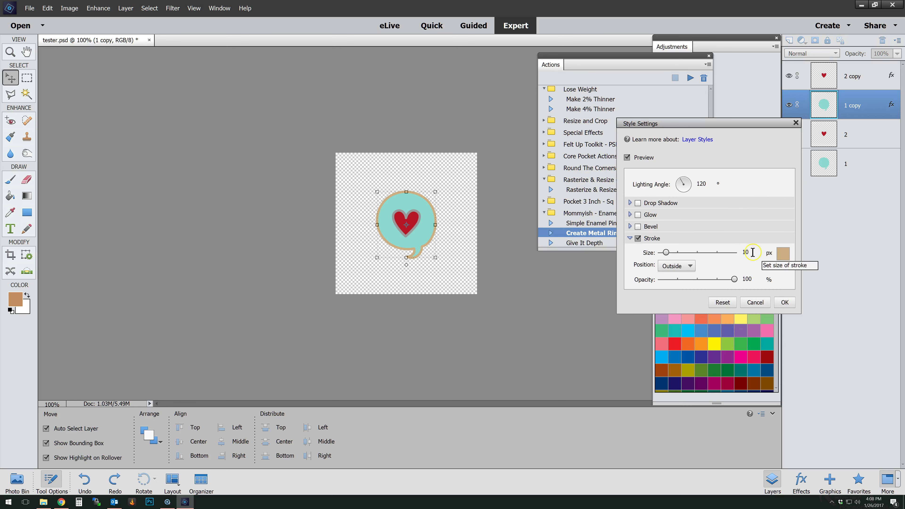
{"action": "left_click", "coordinate": [785, 302]}
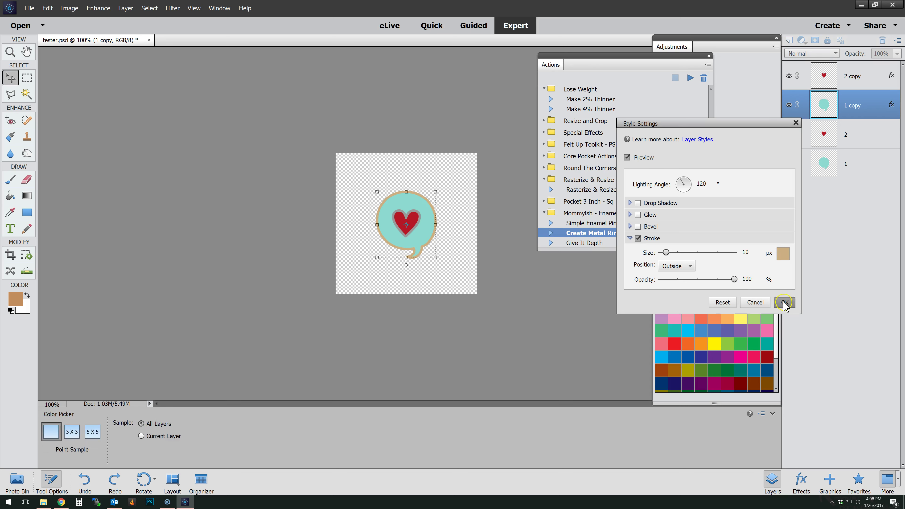
Step: Give layer 2 copy's stroke the same tan cdb271 colour and apply it
{"action": "left_click", "coordinate": [876, 78]}
{"action": "double_click", "coordinate": [891, 76]}
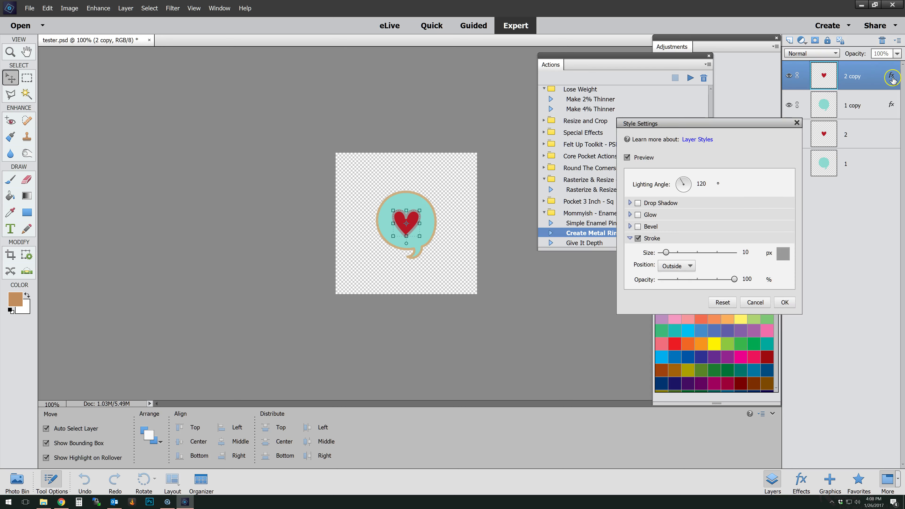
{"action": "left_click", "coordinate": [783, 253]}
{"action": "key", "text": "ctrl+v"}
{"action": "left_click", "coordinate": [793, 171]}
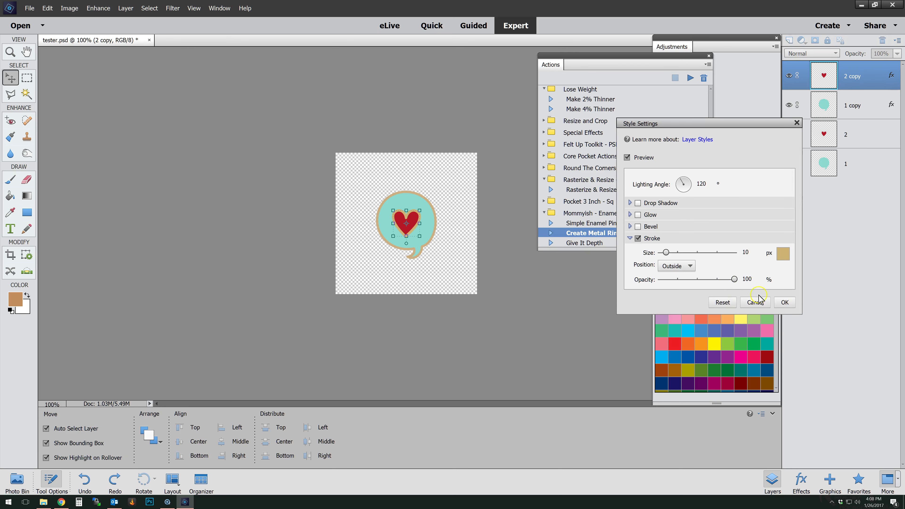
{"action": "left_click", "coordinate": [784, 302]}
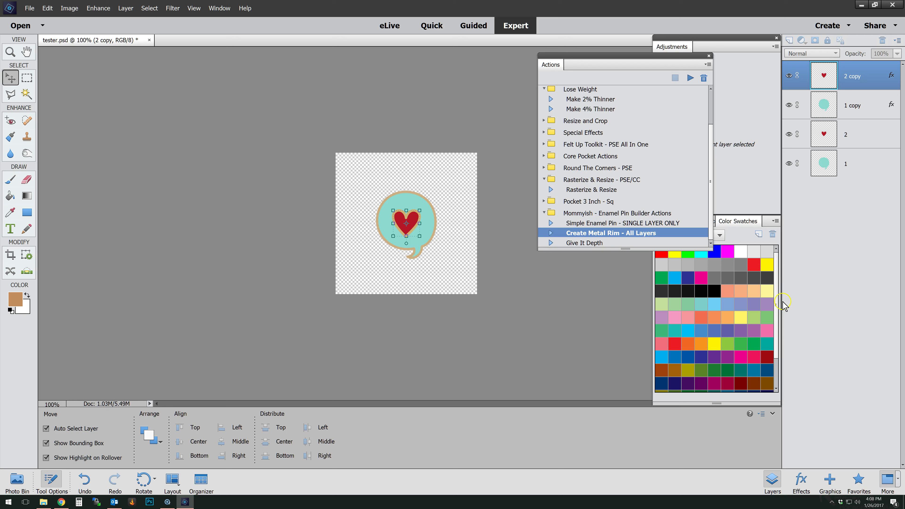
Step: Merge the two stroke copies into one layer and apply the metal rim style
{"action": "left_click", "coordinate": [869, 107], "text": "ctrl"}
{"action": "right_click", "coordinate": [869, 107]}
{"action": "left_click", "coordinate": [876, 223]}
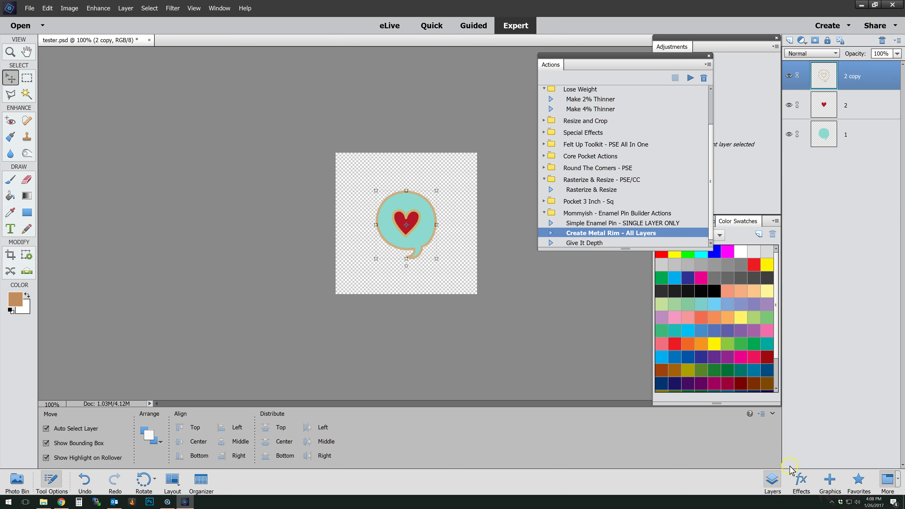
{"action": "left_click", "coordinate": [801, 481]}
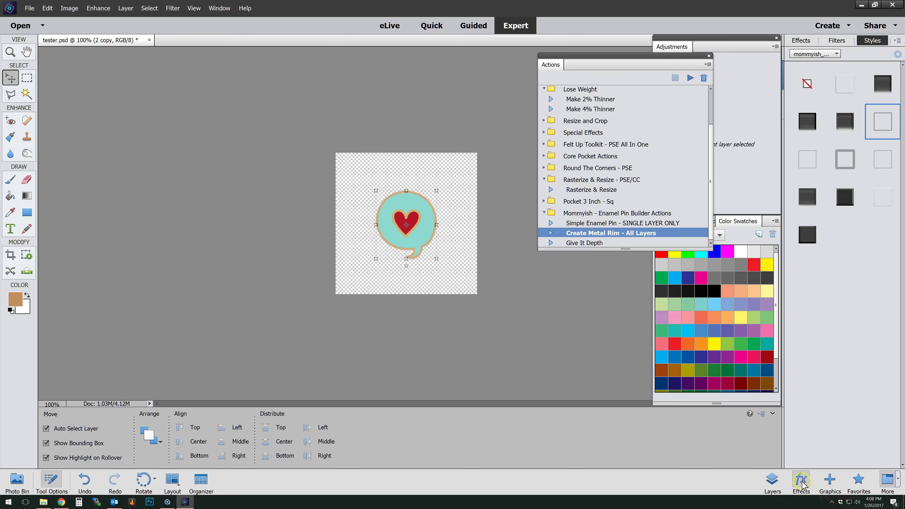
{"action": "left_click", "coordinate": [806, 235]}
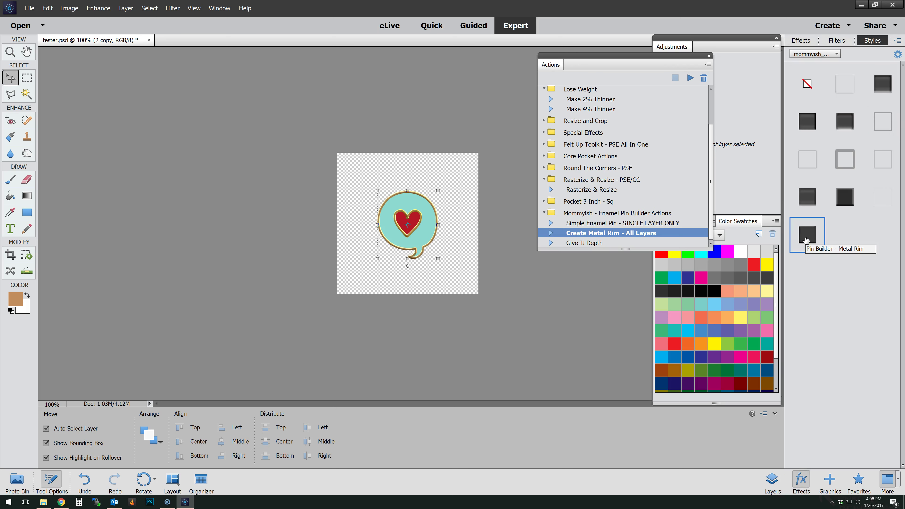
{"action": "left_click", "coordinate": [773, 482]}
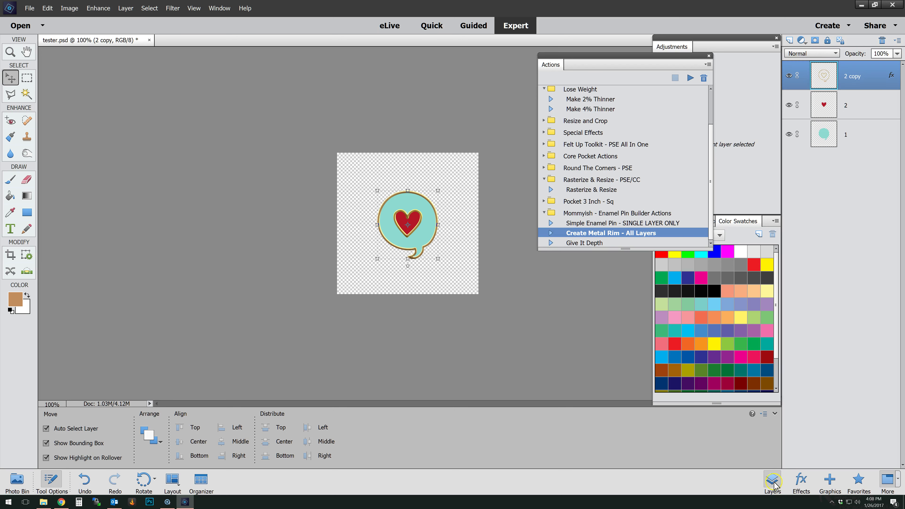
Step: Duplicate heart layer 2 and give layer 2 an enamel style
{"action": "right_click", "coordinate": [857, 108]}
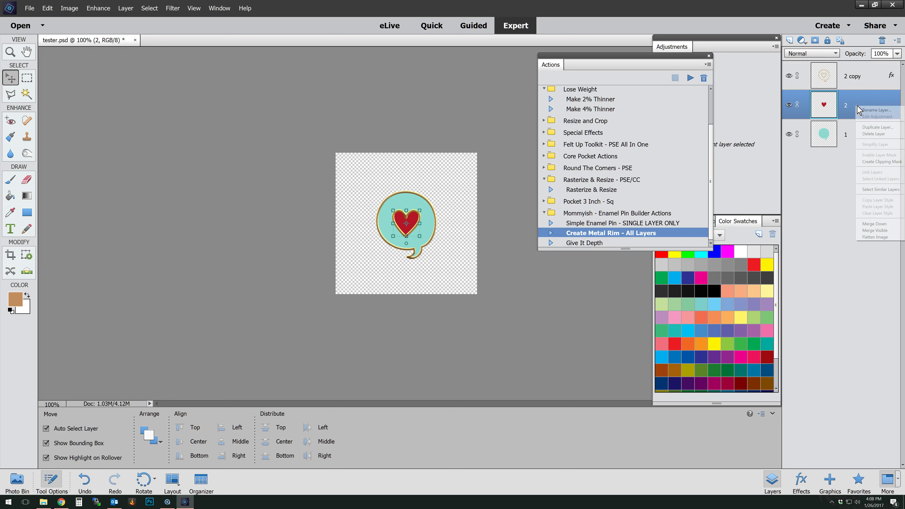
{"action": "left_click", "coordinate": [873, 127]}
{"action": "left_click", "coordinate": [530, 146]}
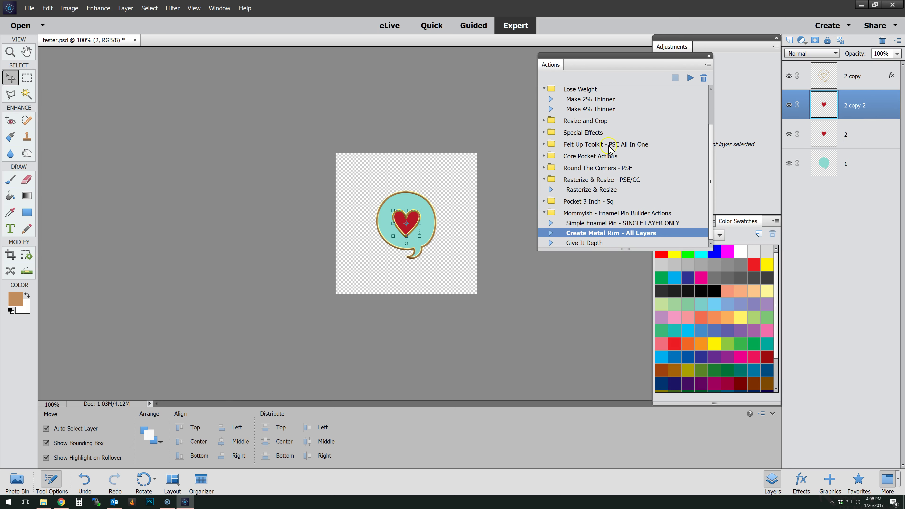
{"action": "left_click", "coordinate": [860, 136]}
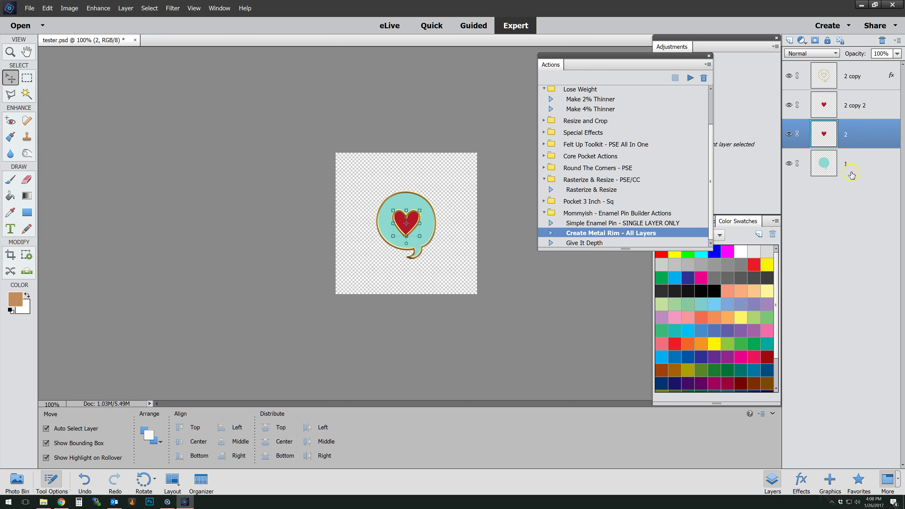
{"action": "left_click", "coordinate": [805, 483]}
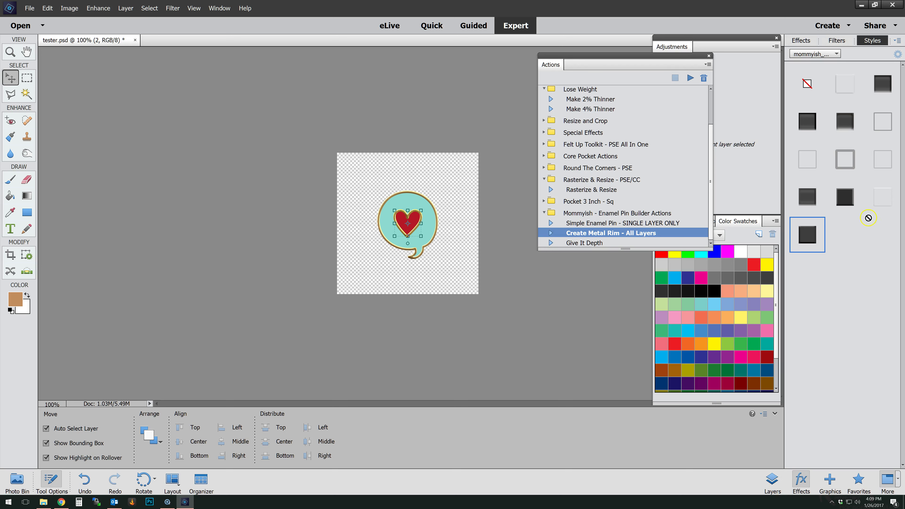
{"action": "left_click", "coordinate": [839, 87]}
{"action": "left_click", "coordinate": [784, 483]}
Step: Give layer 2 copy 2 a glossy style and bubble layer 1 a bevelled enamel style
{"action": "left_click", "coordinate": [857, 101]}
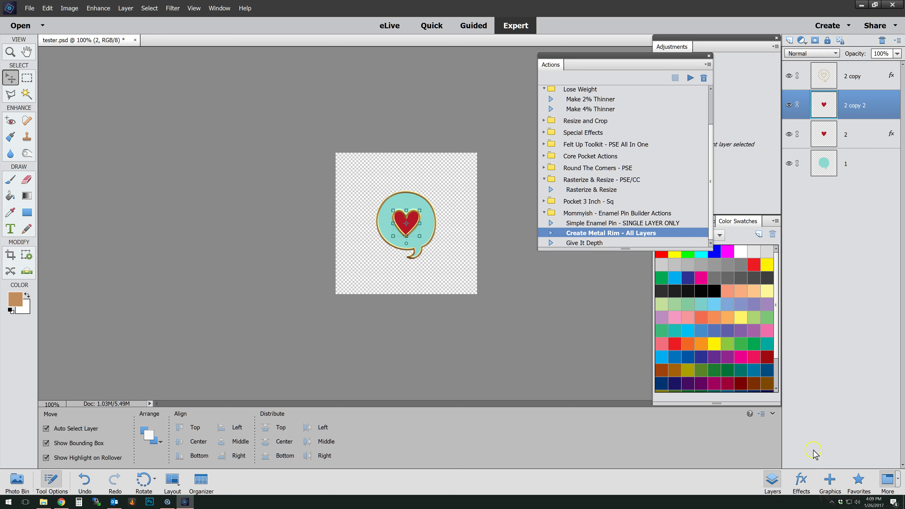
{"action": "left_click", "coordinate": [801, 481]}
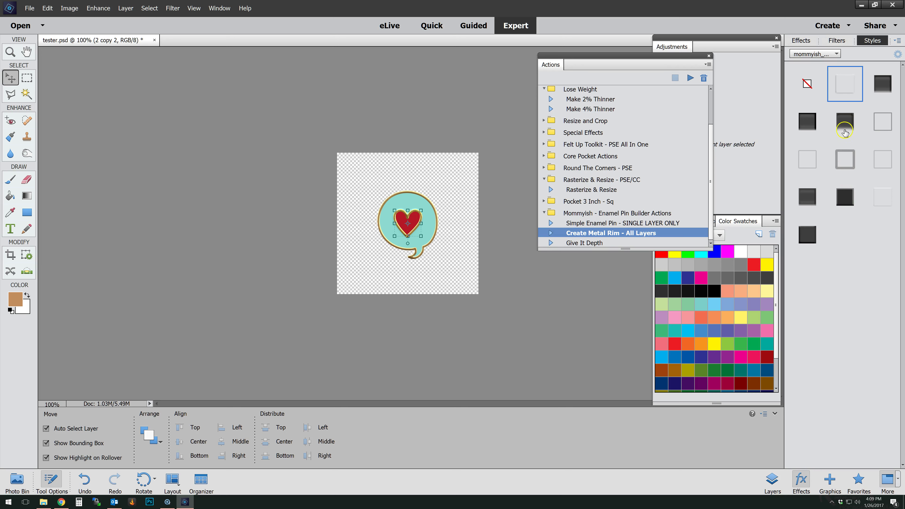
{"action": "left_click", "coordinate": [807, 126]}
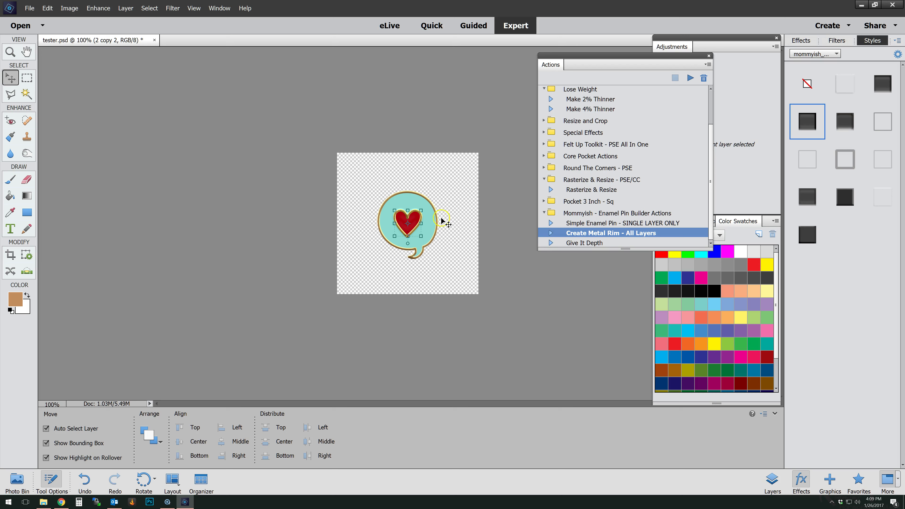
{"action": "left_click", "coordinate": [430, 222]}
{"action": "left_click", "coordinate": [886, 89]}
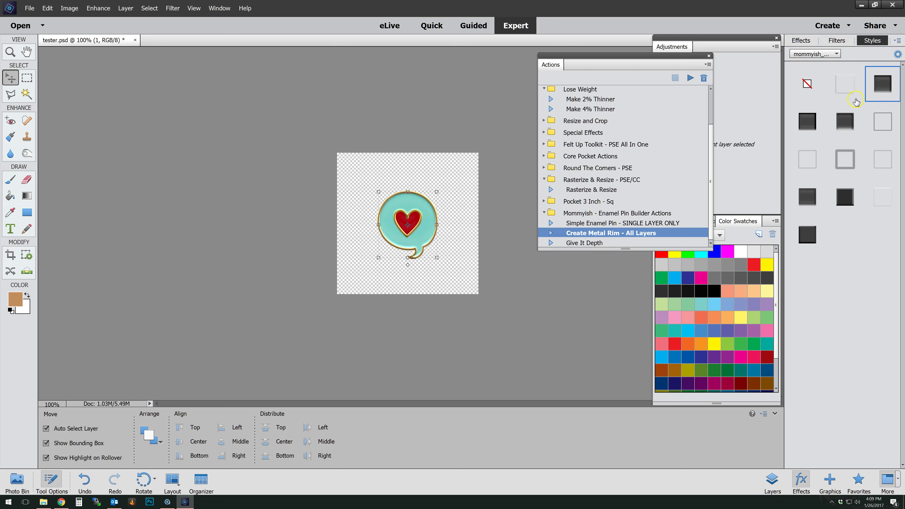
Step: Merge all visible layers into layer 1 and zoom in on the pin
{"action": "left_click", "coordinate": [772, 483]}
{"action": "right_click", "coordinate": [846, 166]}
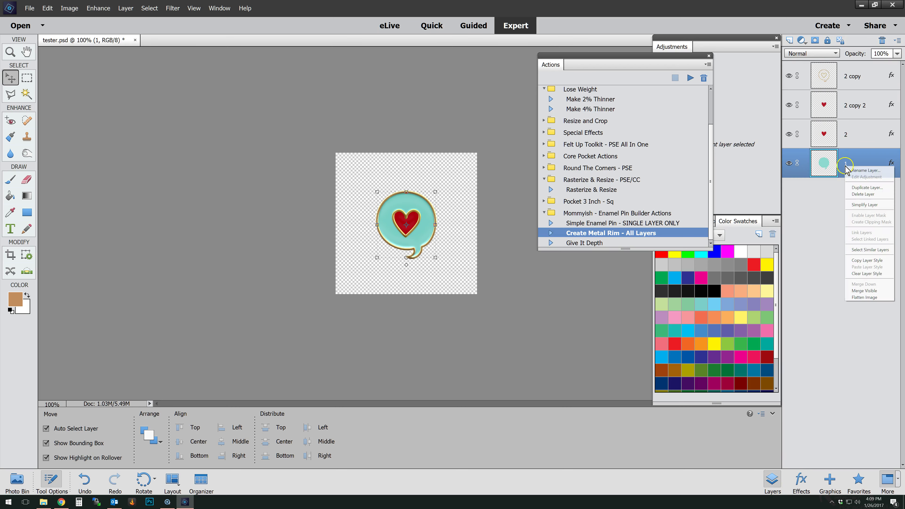
{"action": "left_click", "coordinate": [868, 290]}
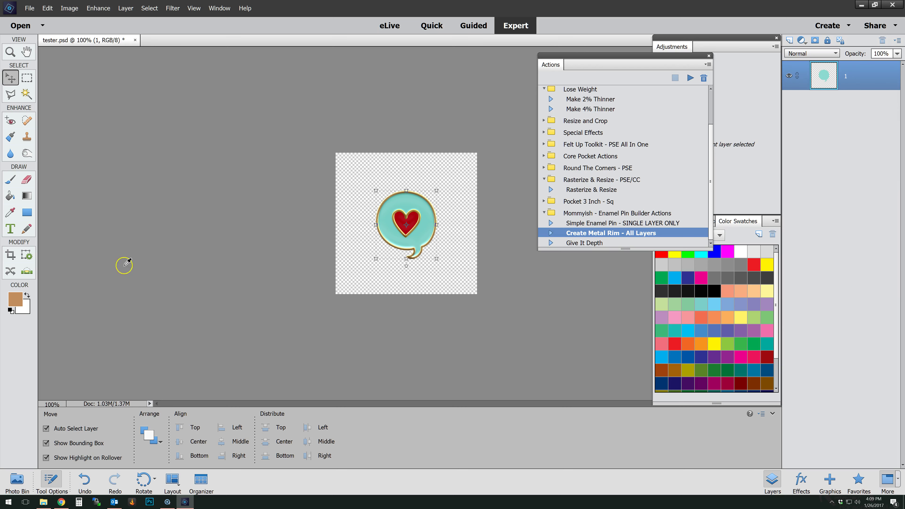
{"action": "left_click", "coordinate": [10, 52]}
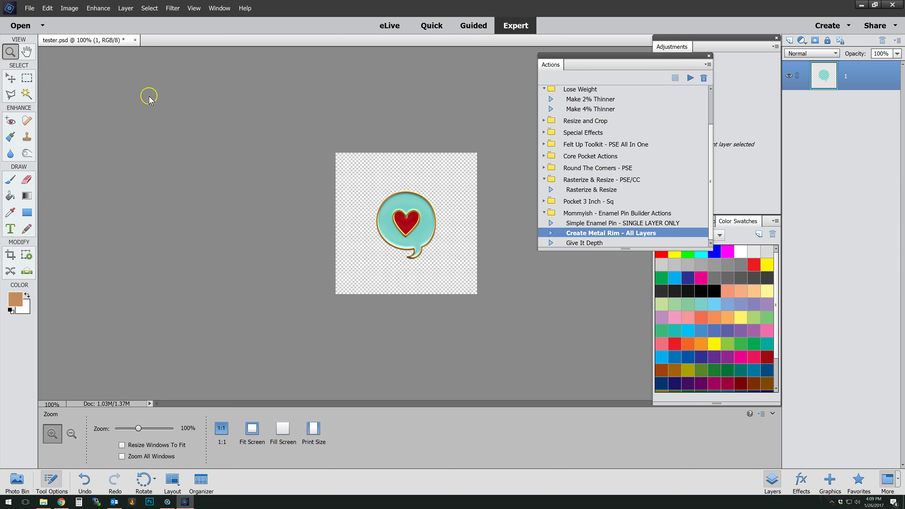
{"action": "left_click_drag", "start_coordinate": [364, 178], "coordinate": [451, 268]}
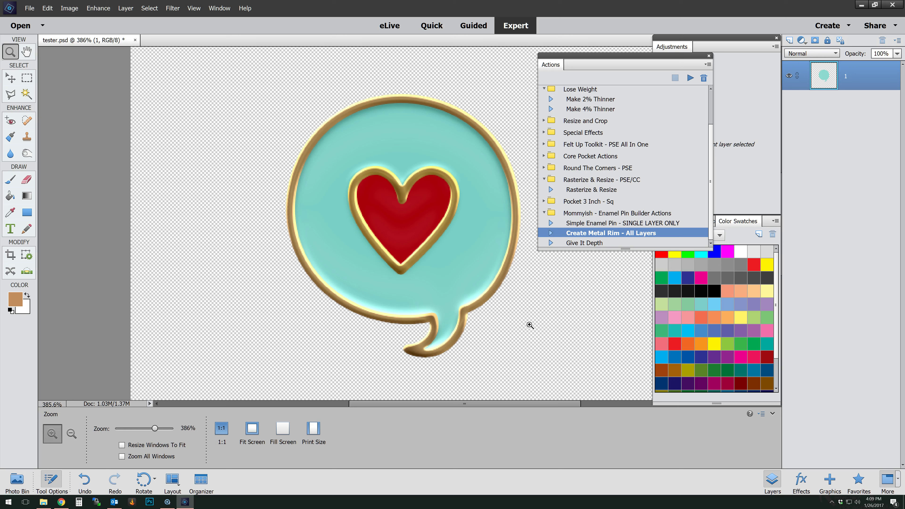
Step: Play the Give It Depth action on the merged pin
{"action": "left_click", "coordinate": [592, 244]}
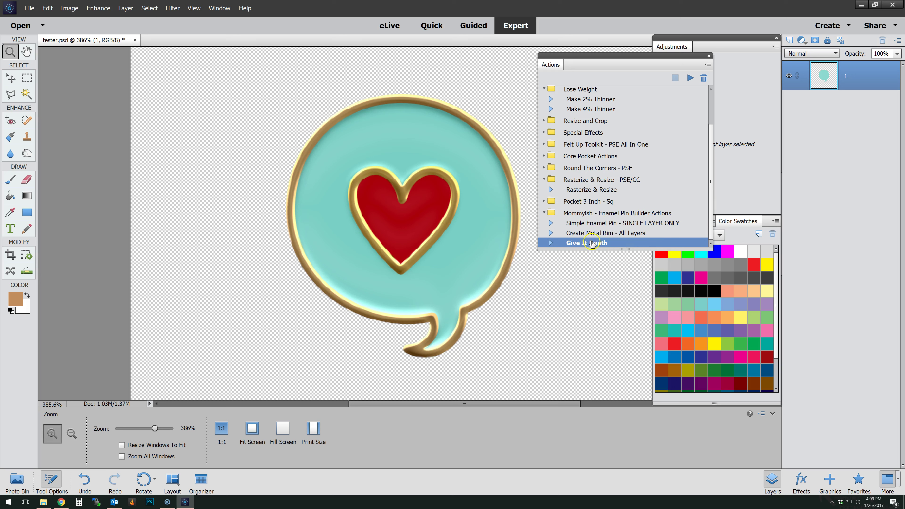
{"action": "left_click", "coordinate": [690, 77]}
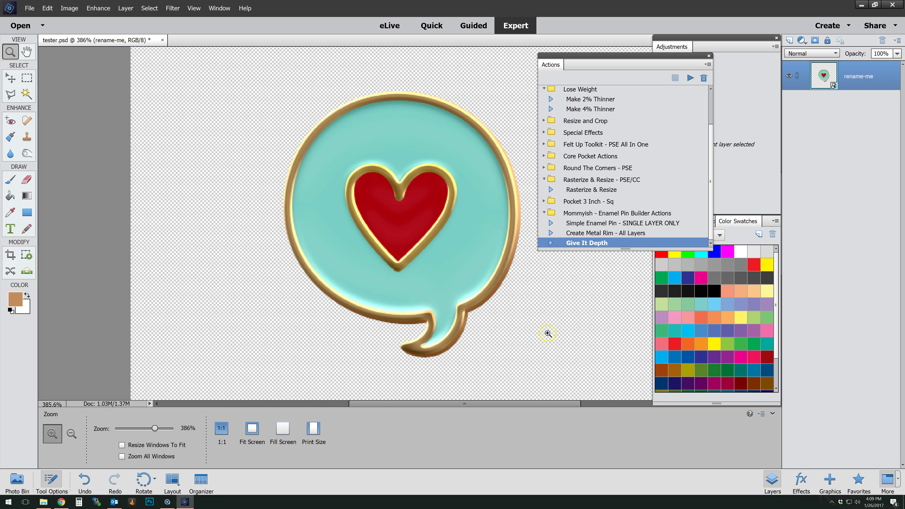
{"action": "left_click", "coordinate": [511, 338]}
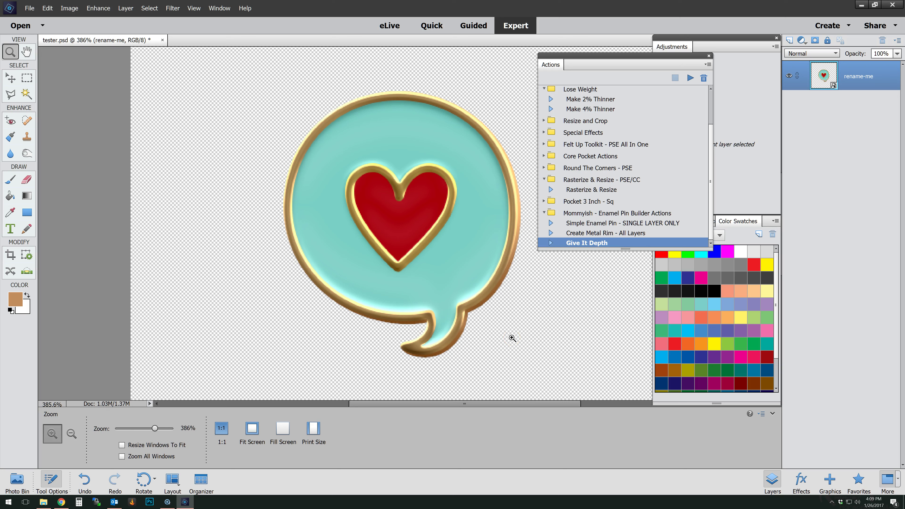